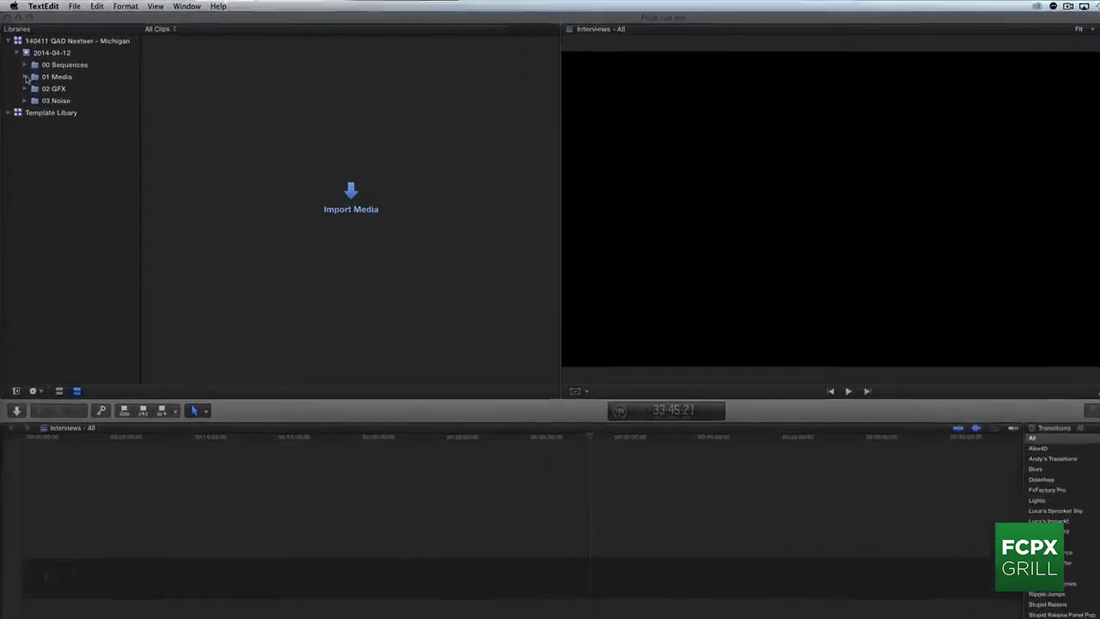
# - Expand 01 Media and step through the A1, A2, B1, C1 and Audio collections
pyautogui.click(20, 63)
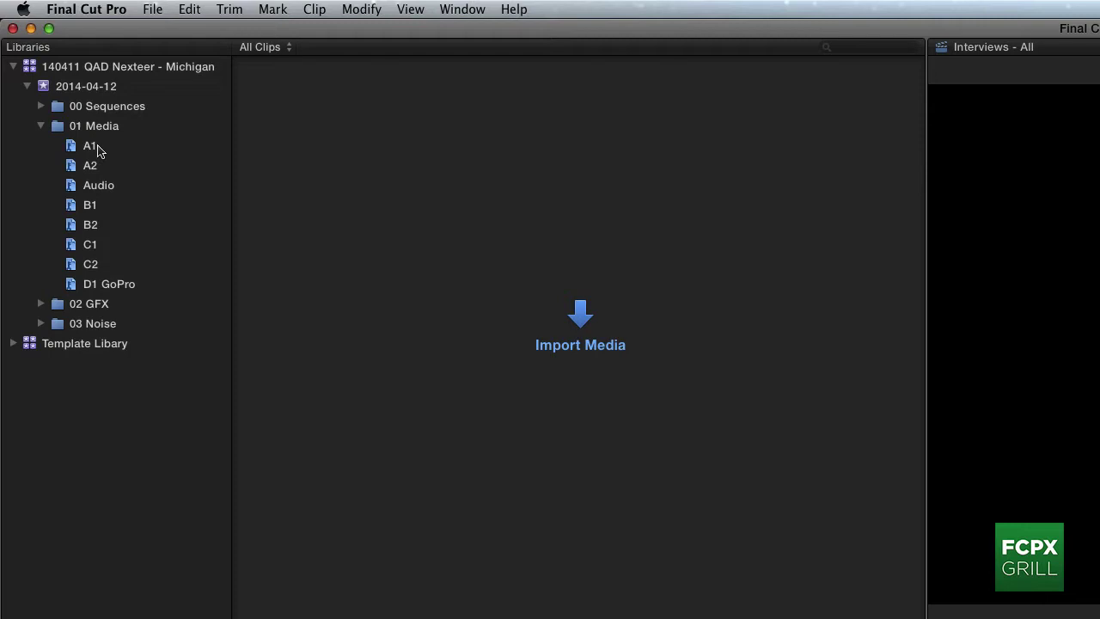
pyautogui.click(103, 149)
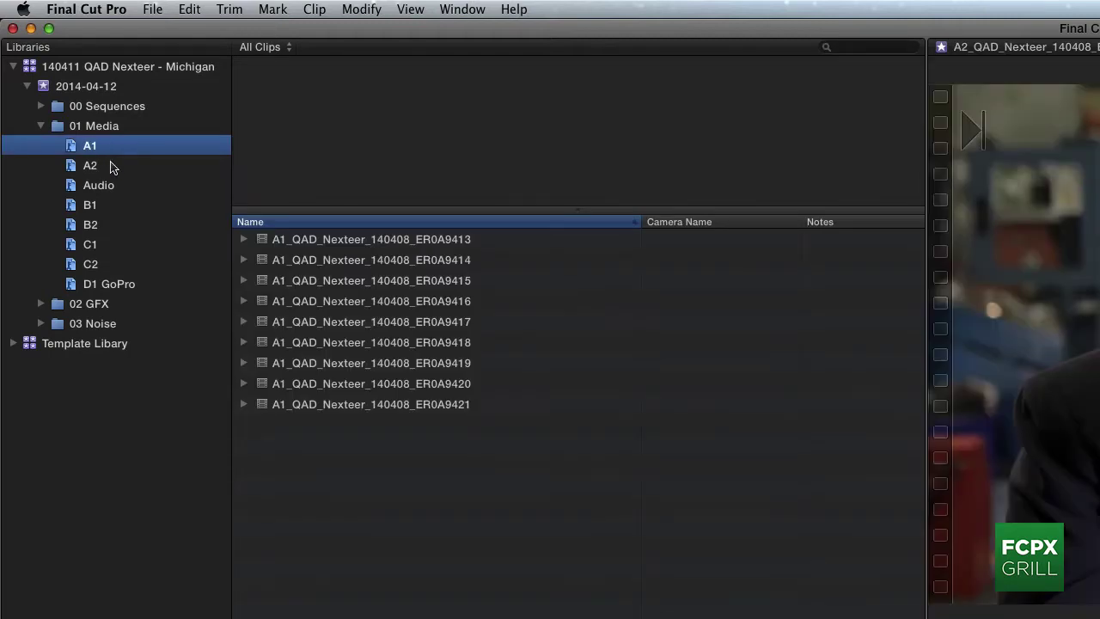
pyautogui.click(112, 167)
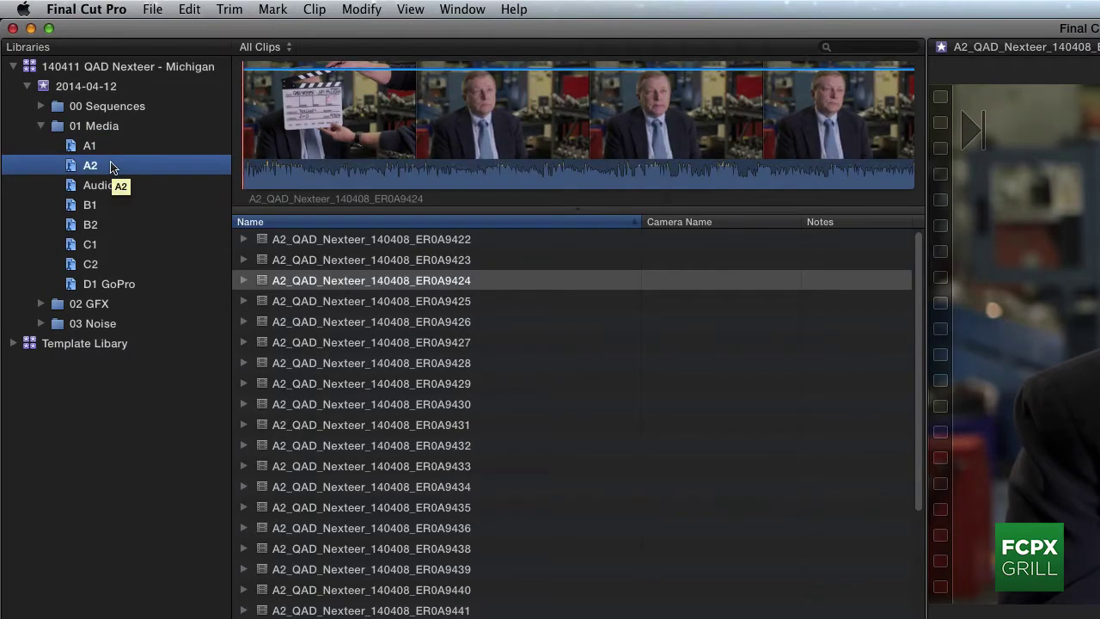
pyautogui.press('Down')
pyautogui.press('Down')
pyautogui.press('Down')
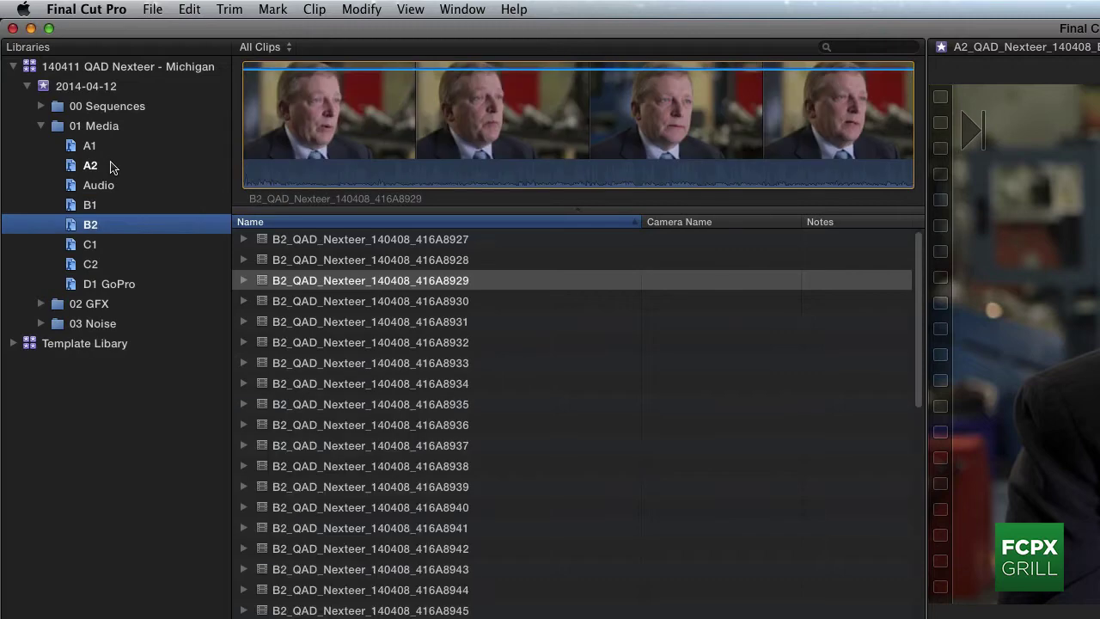
pyautogui.press('Down')
pyautogui.press('Down')
pyautogui.press('Down')
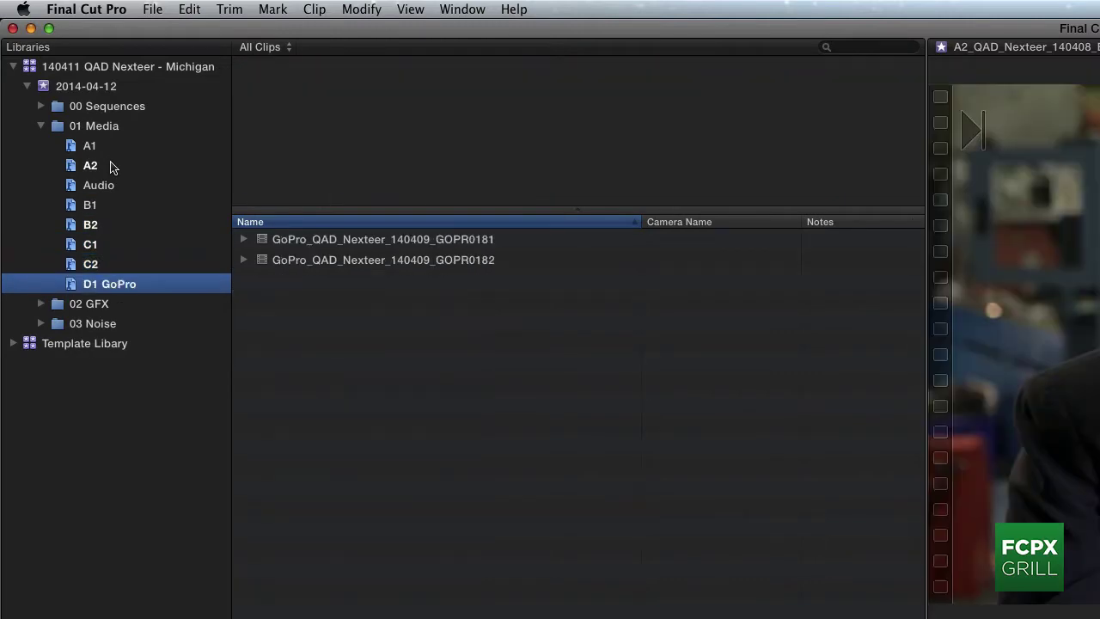
pyautogui.press('Up')
pyautogui.press('Up')
pyautogui.press('Up')
pyautogui.press('Up')
pyautogui.press('Up')
pyautogui.press('Up')
pyautogui.press('Up')
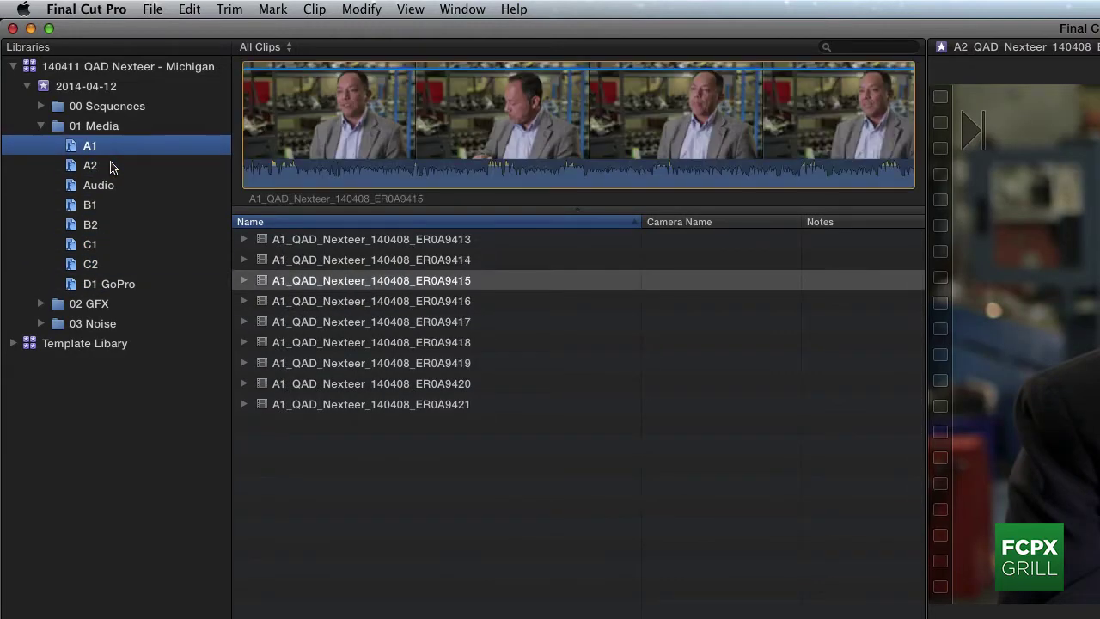
# - Show clips as filmstrips at one thumbnail per clip, then revisit the A2 and A1 collections
pyautogui.press('alt+super+1')
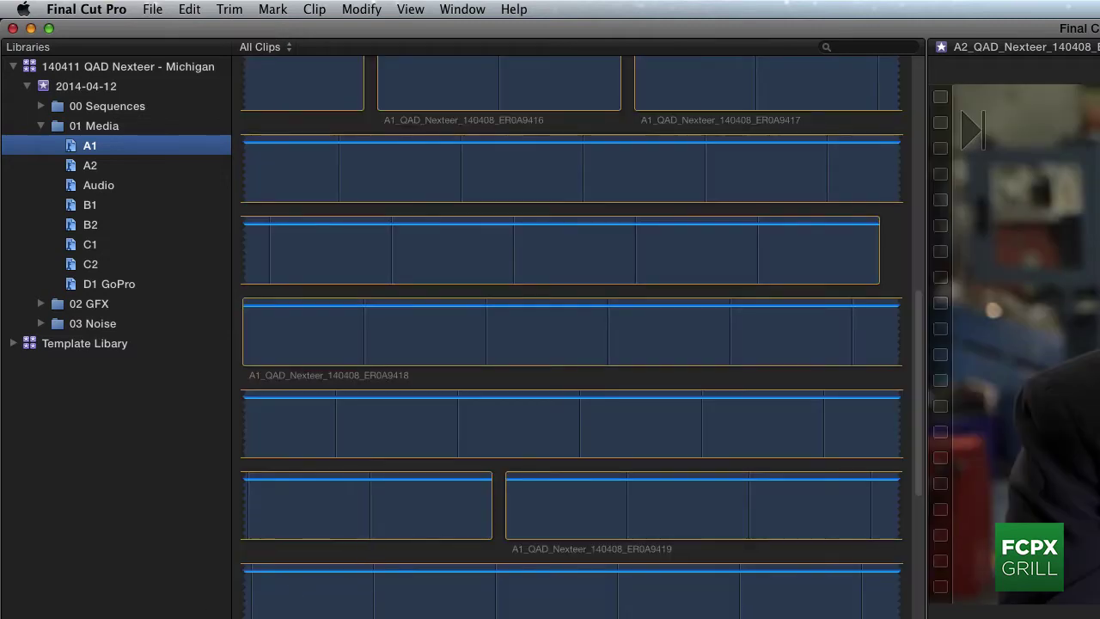
pyautogui.hotkey('shift', 'z')
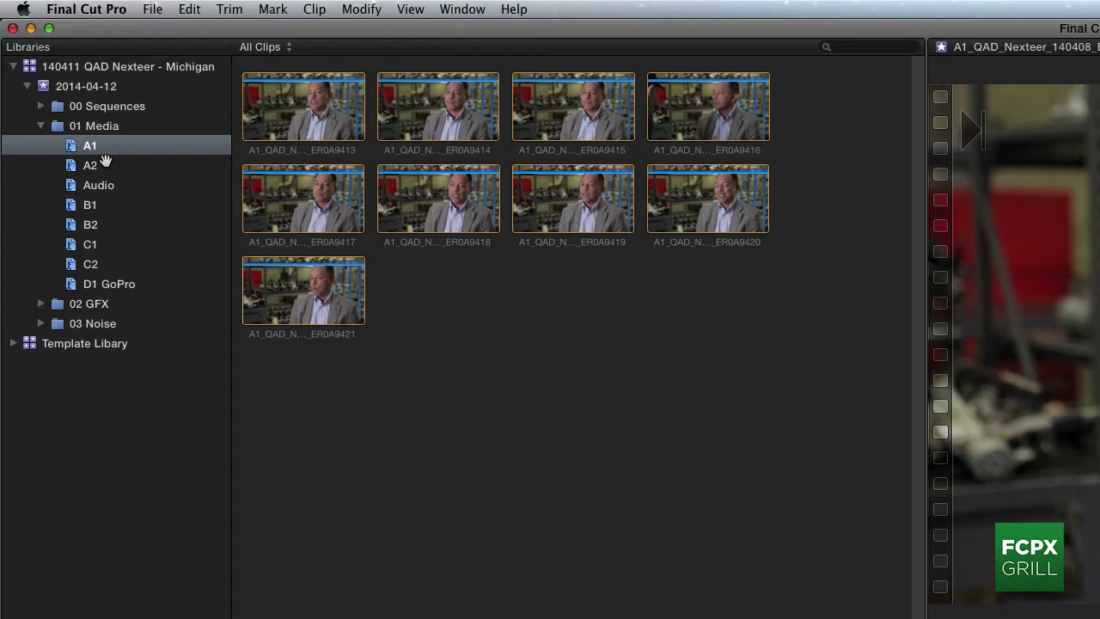
pyautogui.click(107, 165)
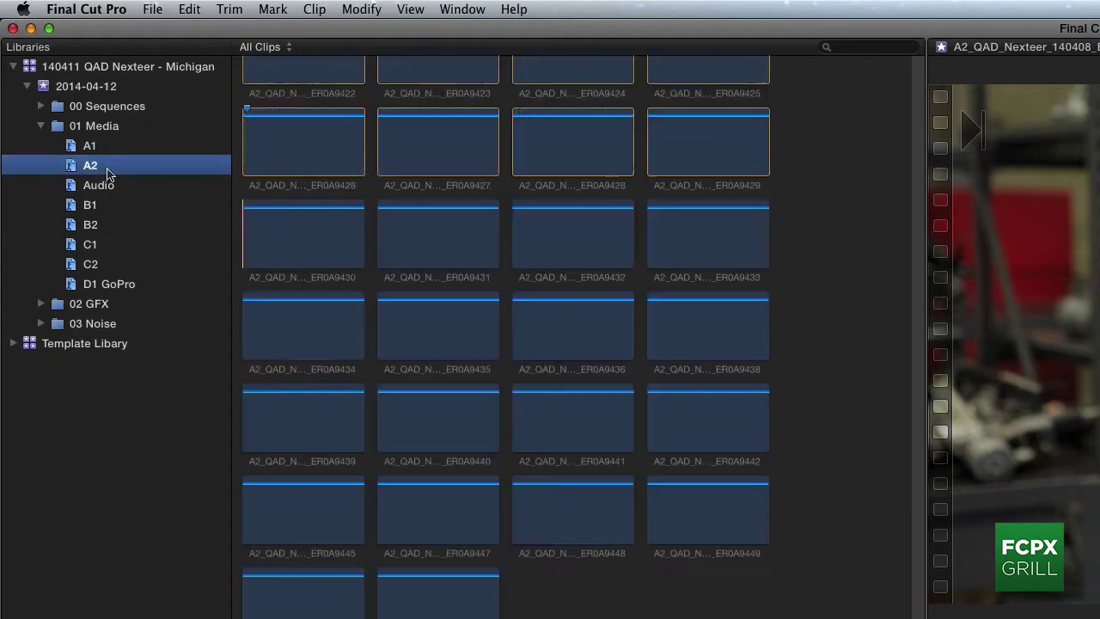
pyautogui.scroll(2, 268, 239)
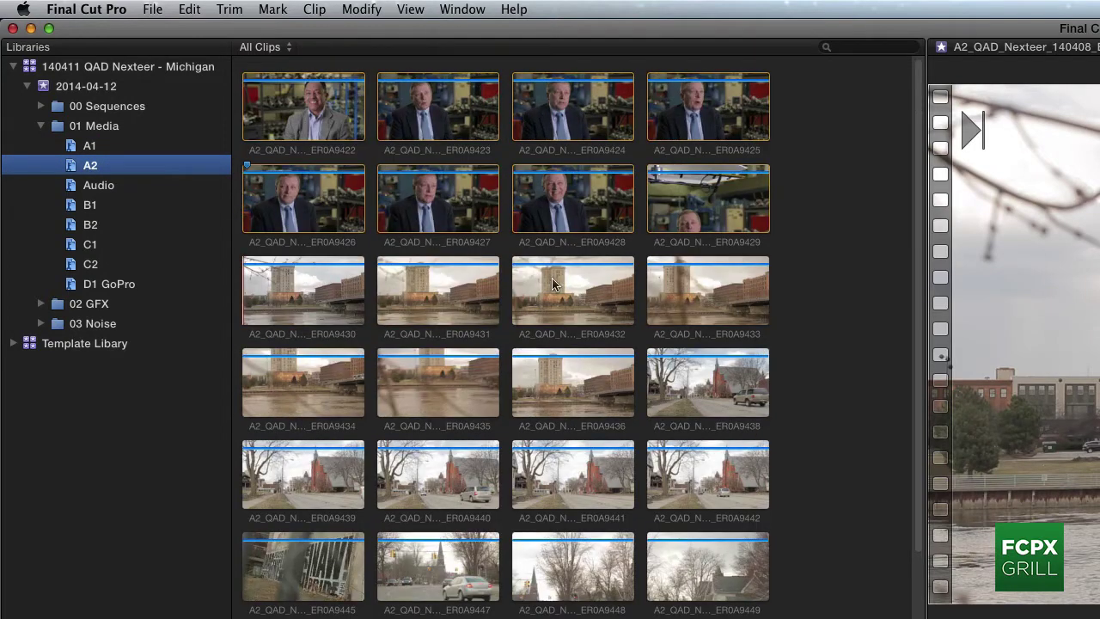
pyautogui.click(360, 103)
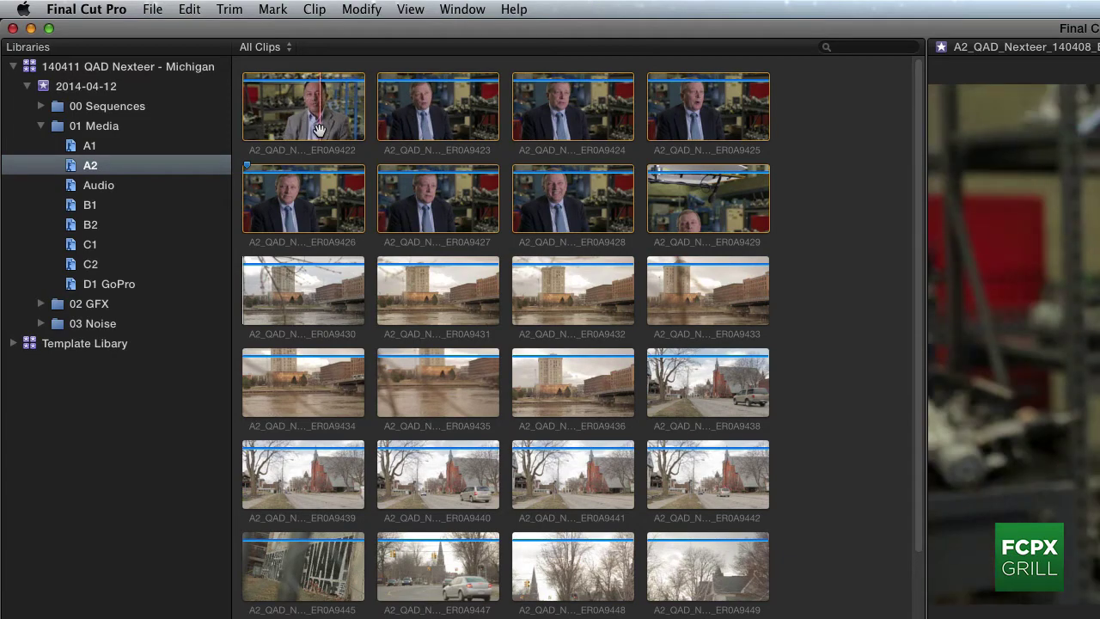
pyautogui.click(103, 168)
pyautogui.click(90, 145)
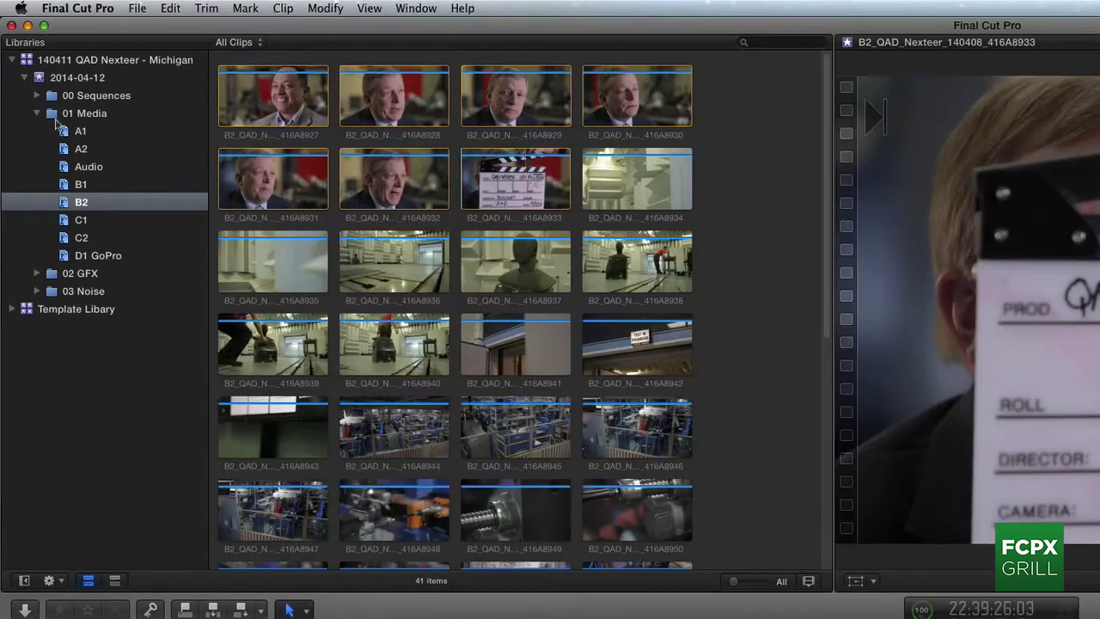
# - Create a To Sync keyword collection in 01 Media and add all nine A1 clips
pyautogui.rightClick(76, 114)
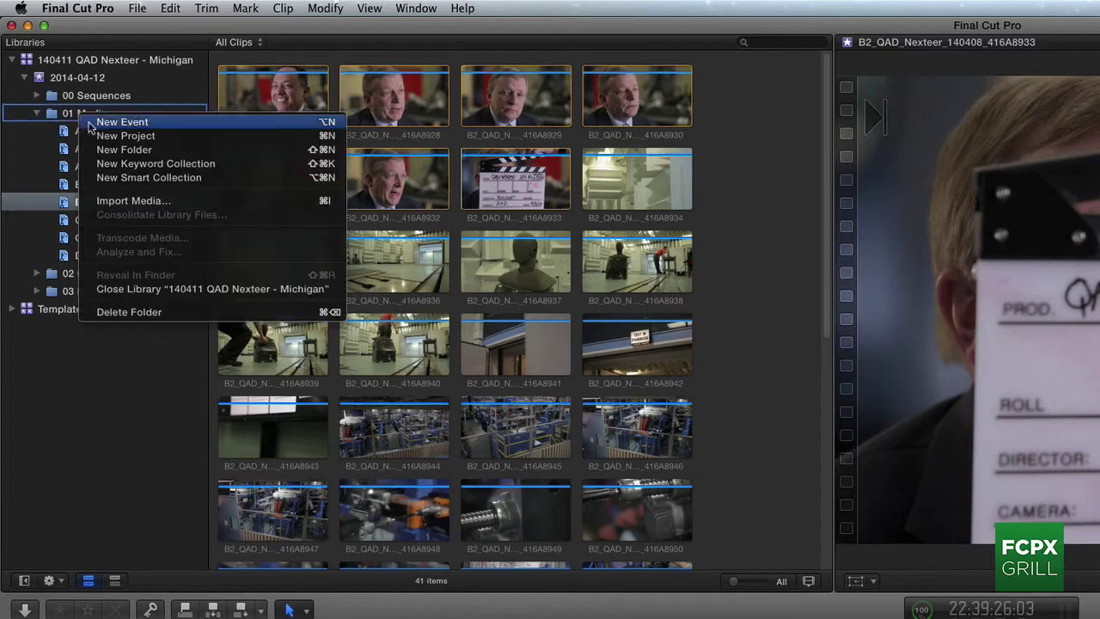
pyautogui.click(155, 164)
pyautogui.write('To Sync')
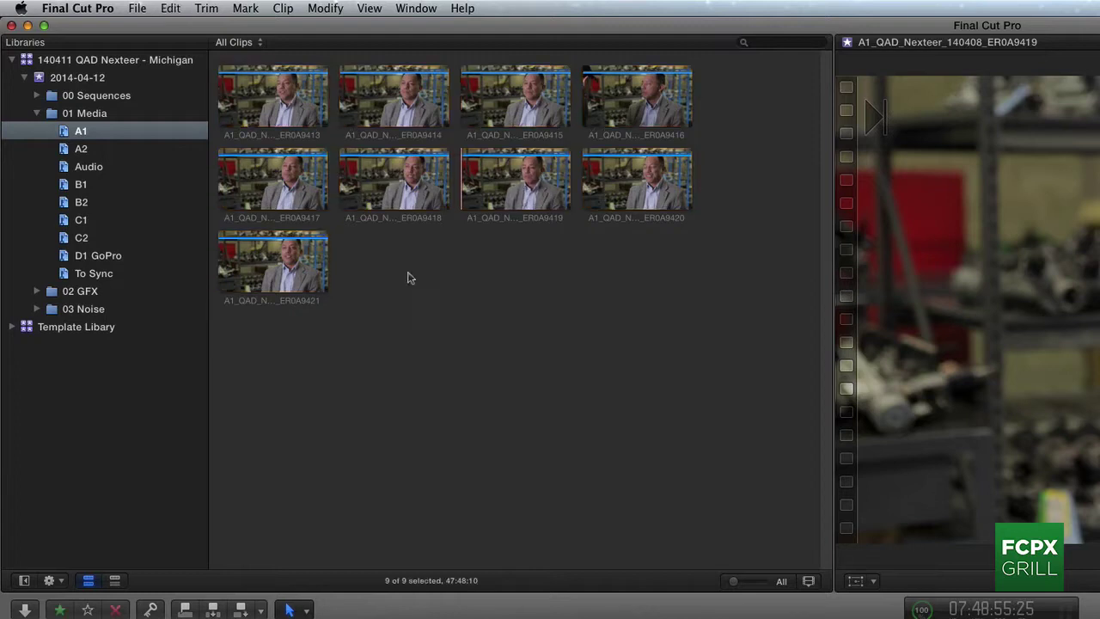
pyautogui.click(301, 275)
pyautogui.press('super+a')
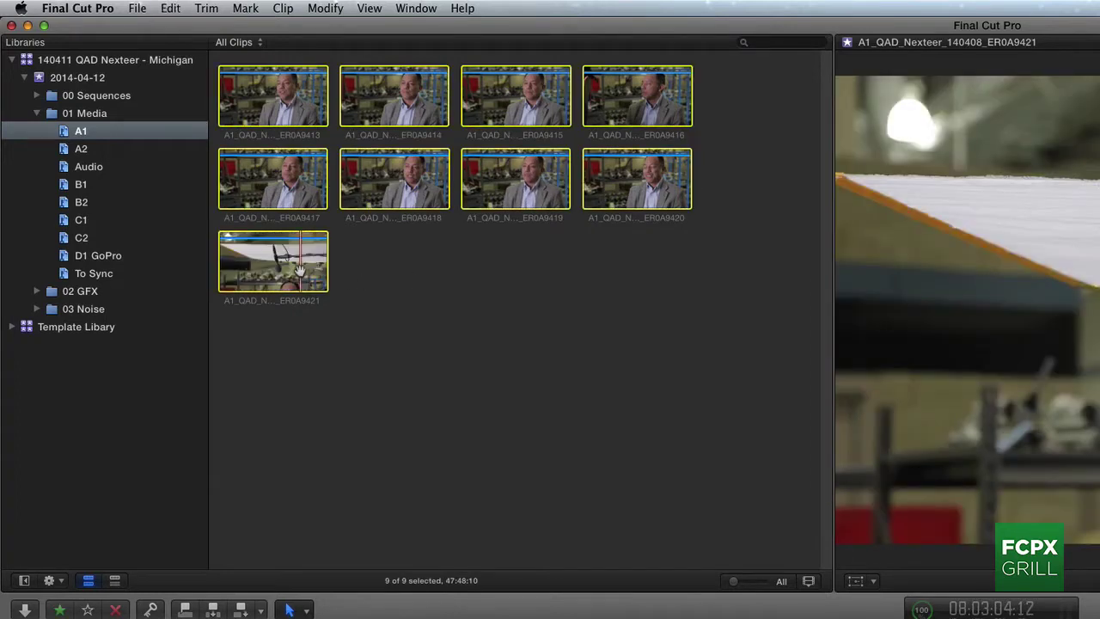
pyautogui.moveTo(301, 275); pyautogui.dragTo(130, 278)
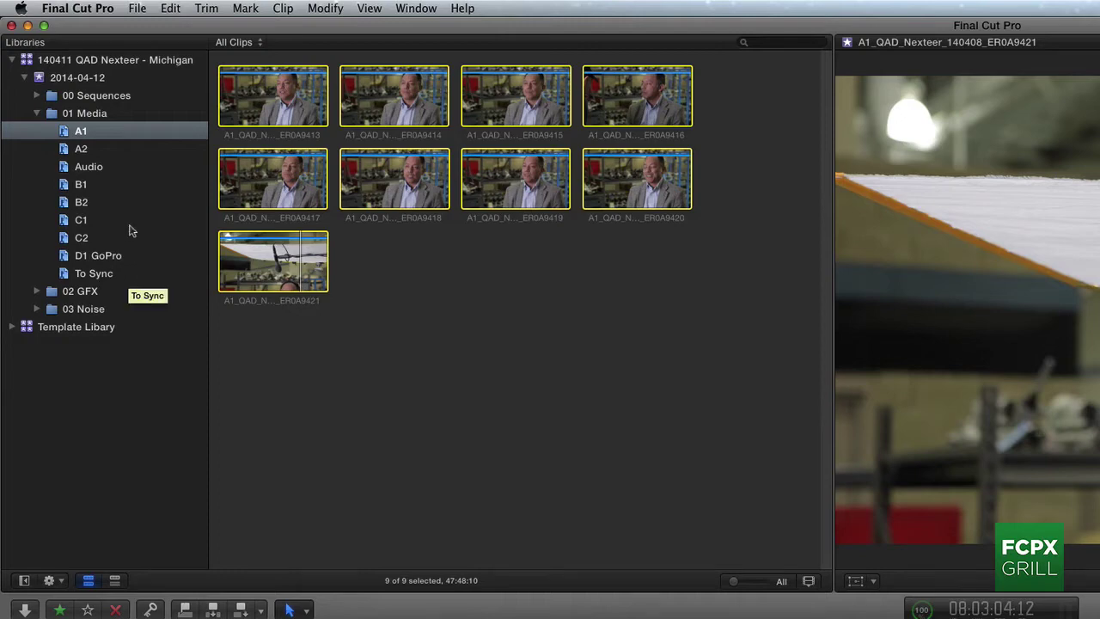
# - Add the eight A2 interview clips (ER0A9422–9429) and all seven B1 clips to To Sync
pyautogui.click(105, 151)
pyautogui.click(307, 99)
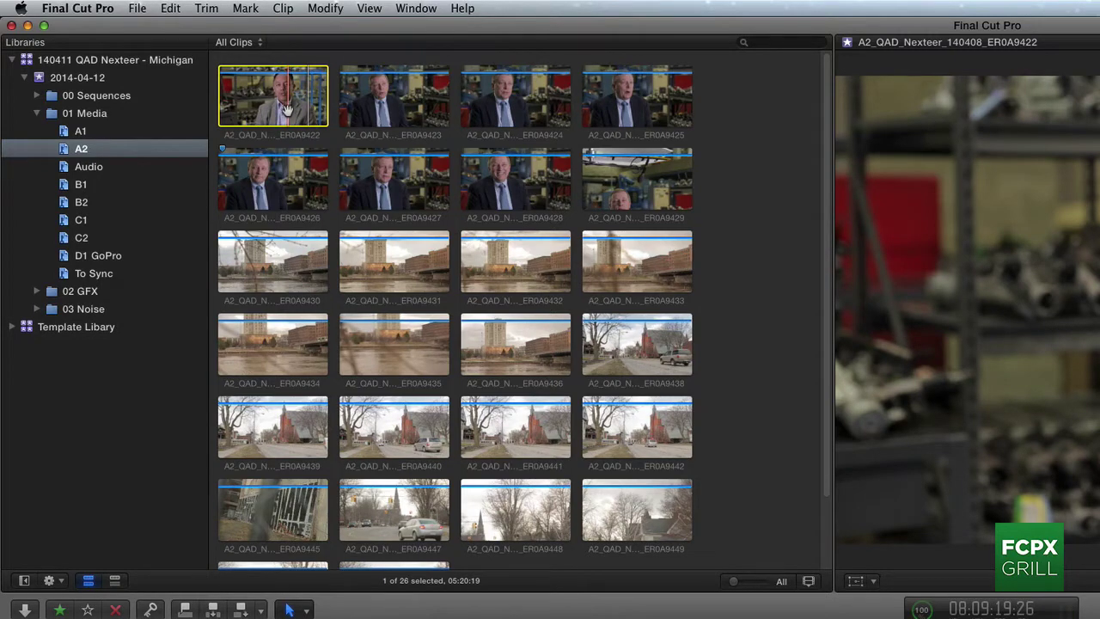
pyautogui.keyDown('shift'); pyautogui.click(612, 174); pyautogui.keyUp('shift')
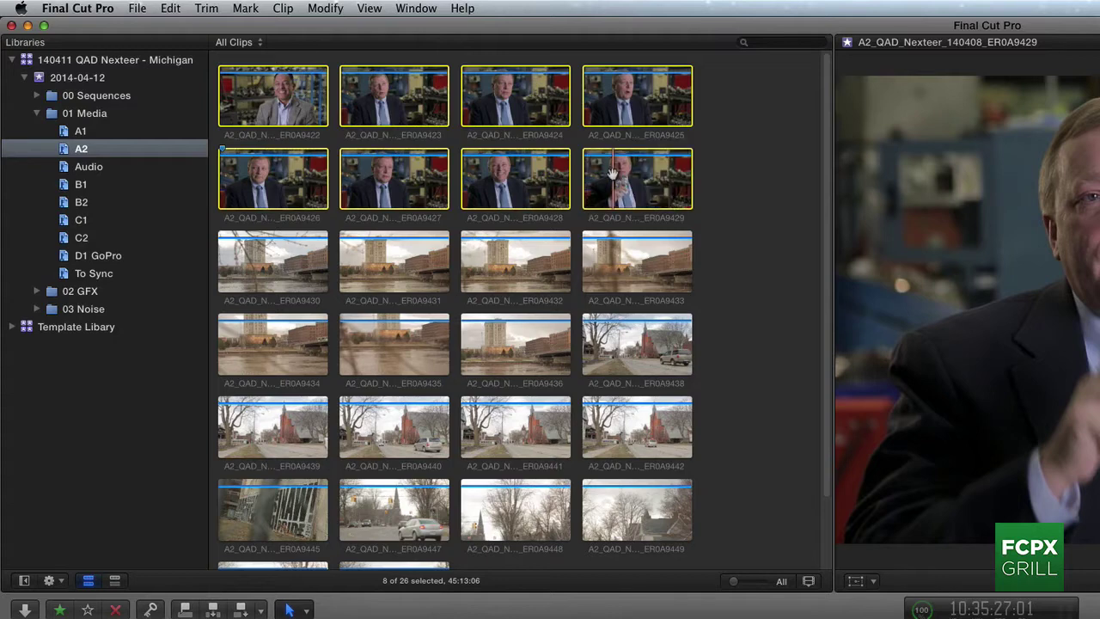
pyautogui.moveTo(282, 180); pyautogui.dragTo(109, 275)
pyautogui.click(105, 183)
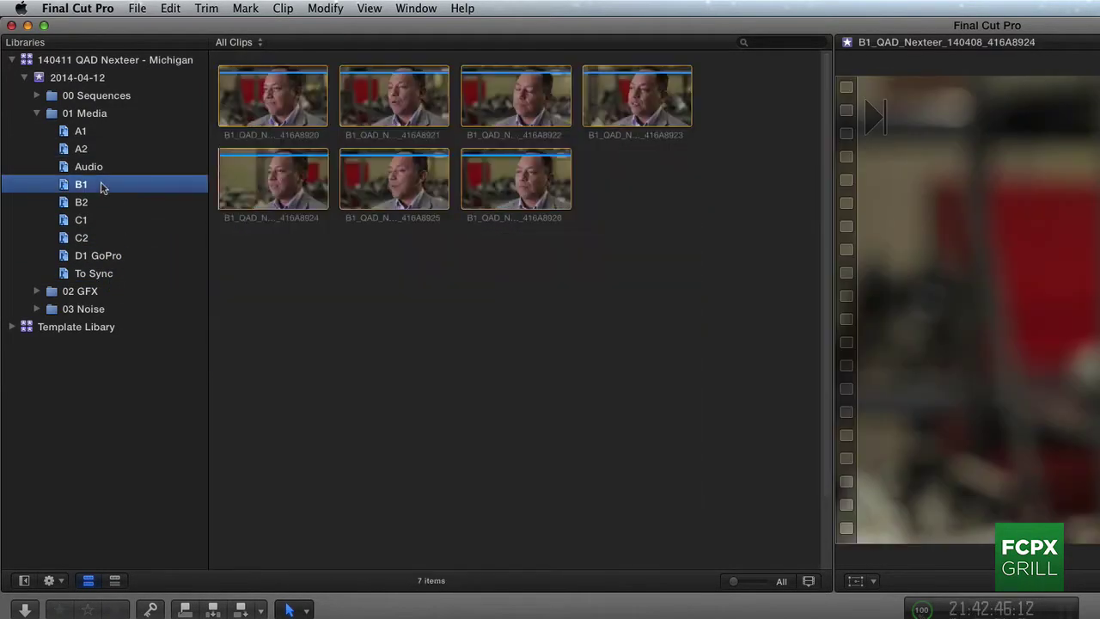
pyautogui.click(292, 101)
pyautogui.press('super+a')
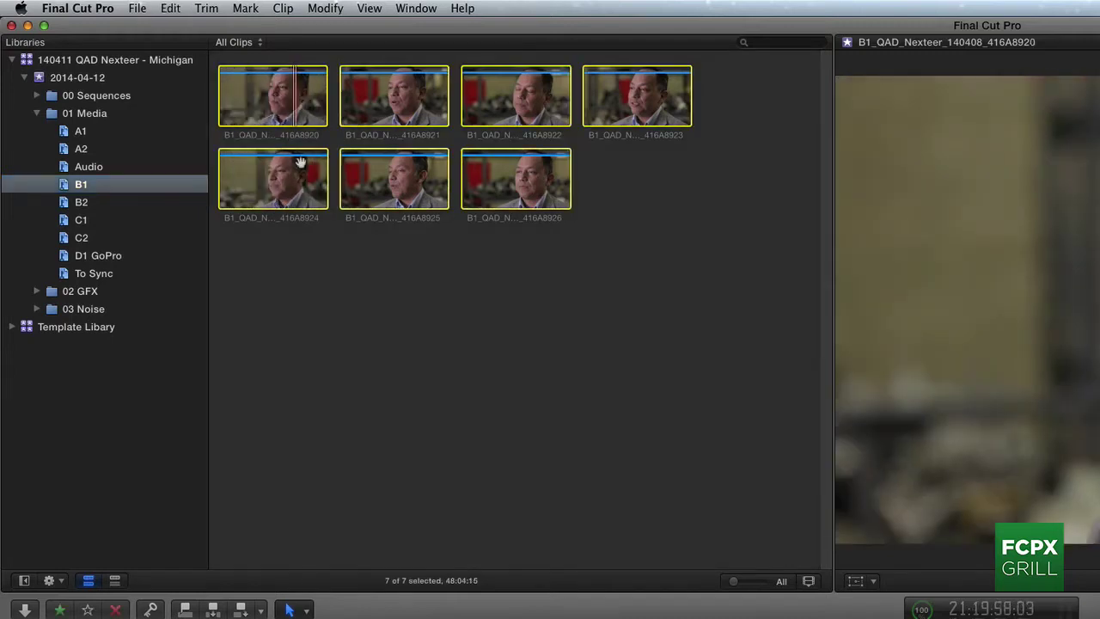
pyautogui.moveTo(301, 180); pyautogui.dragTo(120, 276)
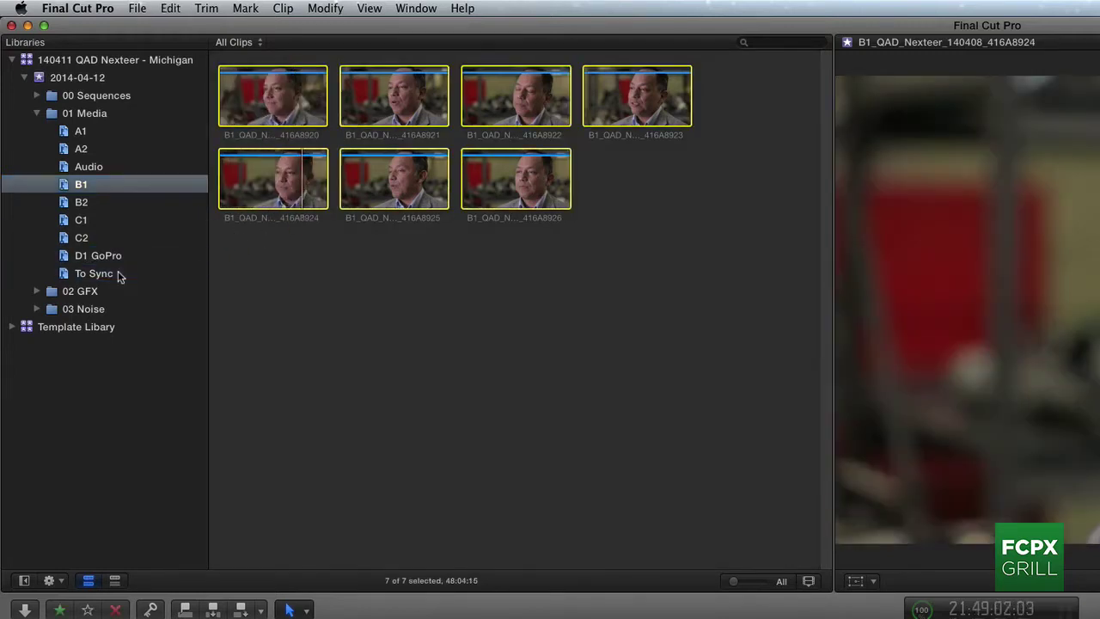
# - Add the seven B2 interview clips (8927–8933) and all seven Audio clips, then view To Sync
pyautogui.click(113, 205)
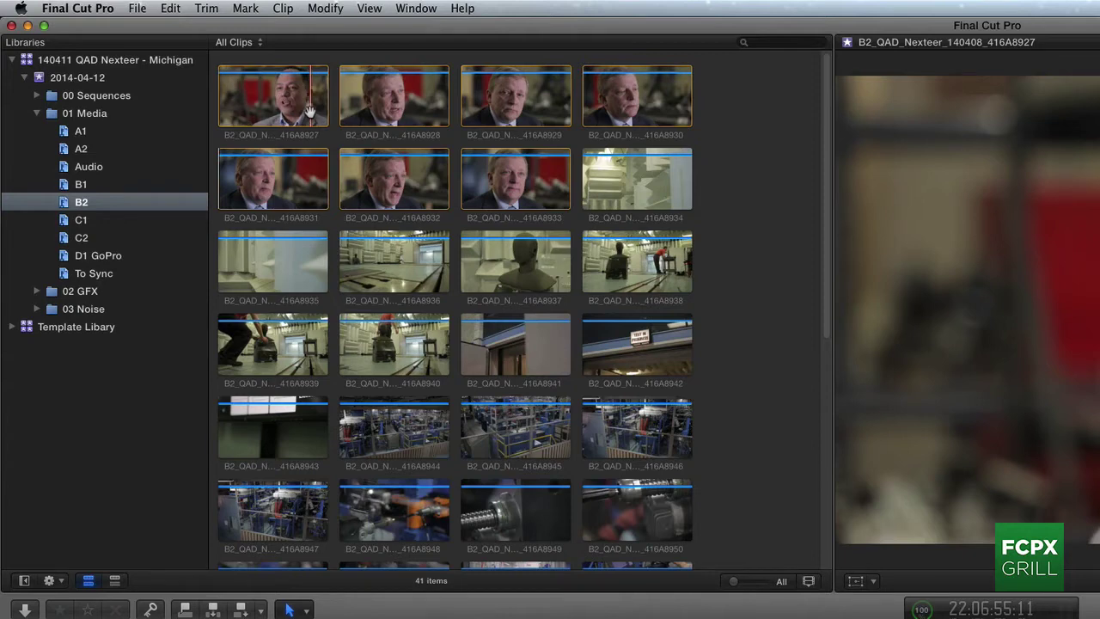
pyautogui.moveTo(309, 112); pyautogui.dragTo(541, 189)
pyautogui.moveTo(284, 185); pyautogui.dragTo(106, 274)
pyautogui.click(103, 167)
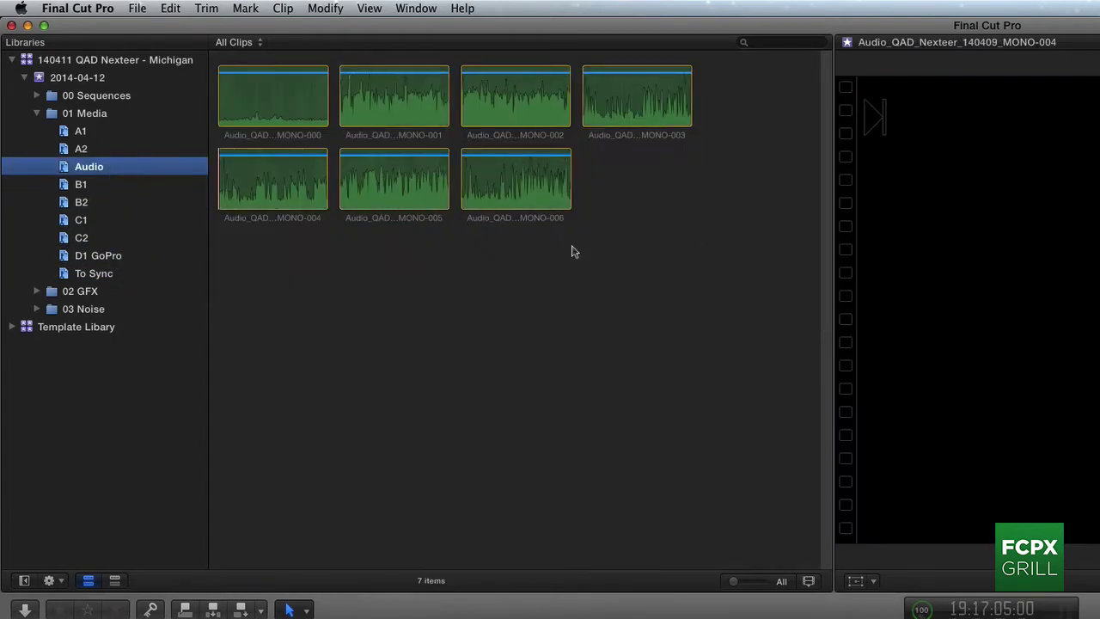
pyautogui.click(490, 170)
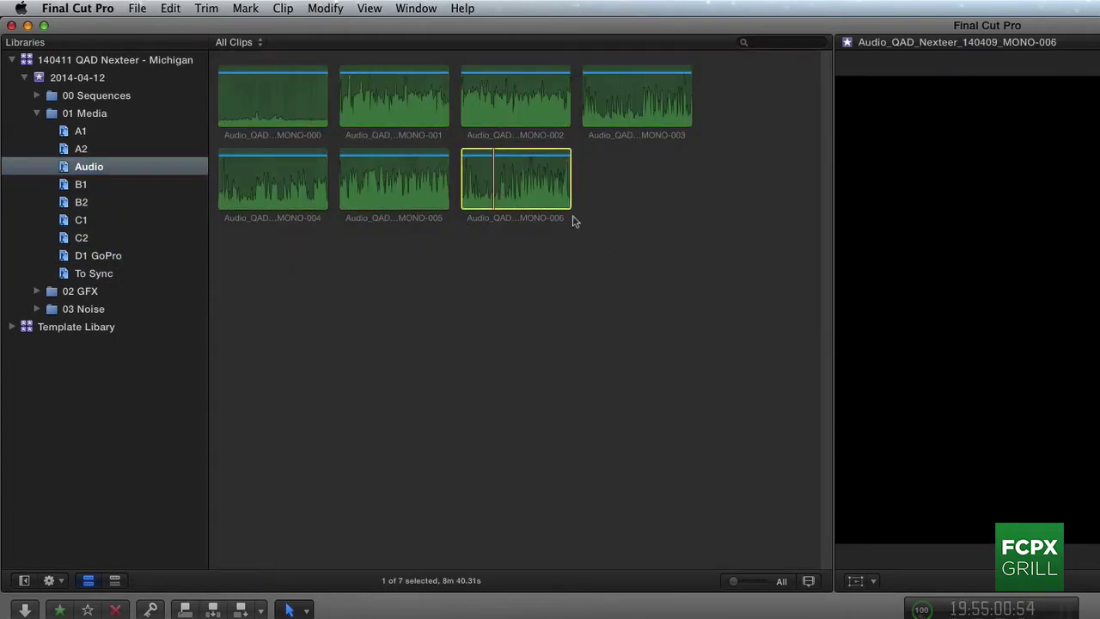
pyautogui.press('super+a')
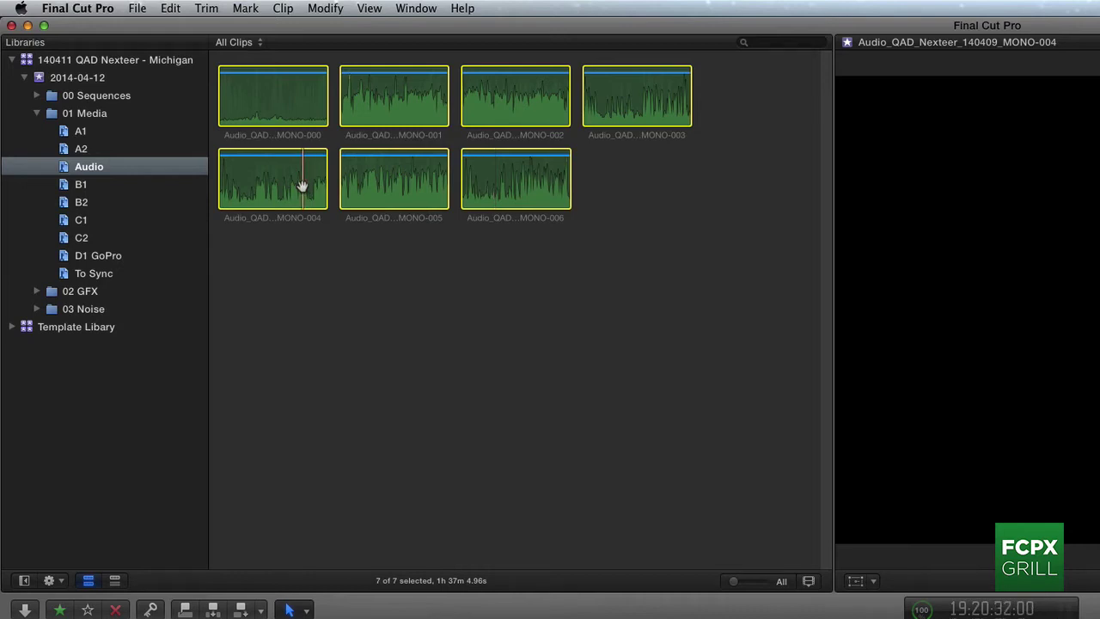
pyautogui.moveTo(302, 185); pyautogui.dragTo(117, 279)
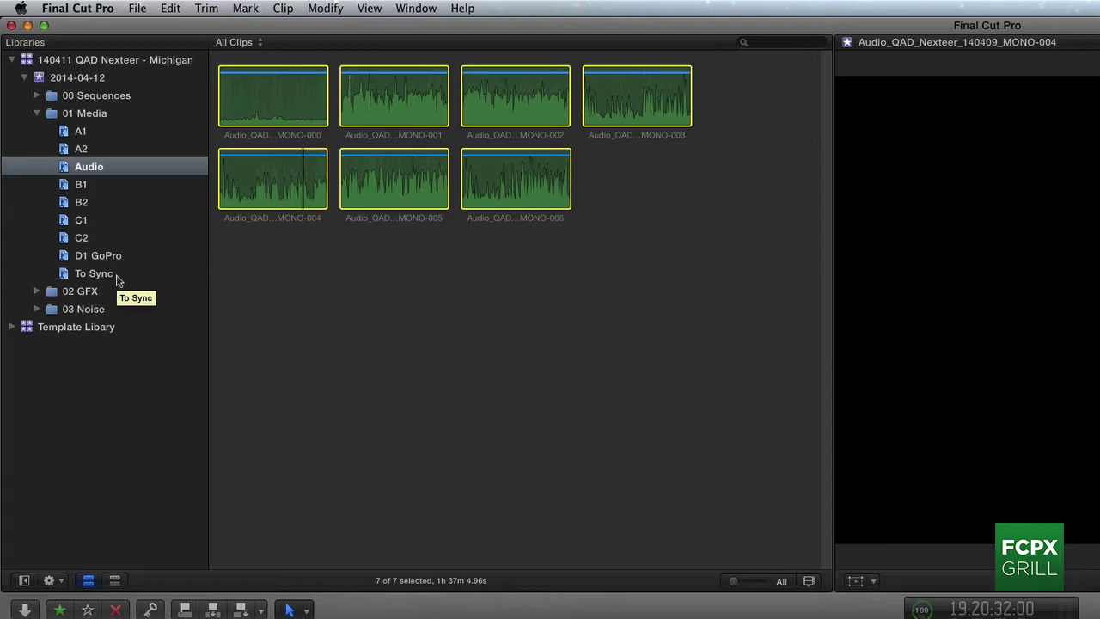
pyautogui.click(121, 276)
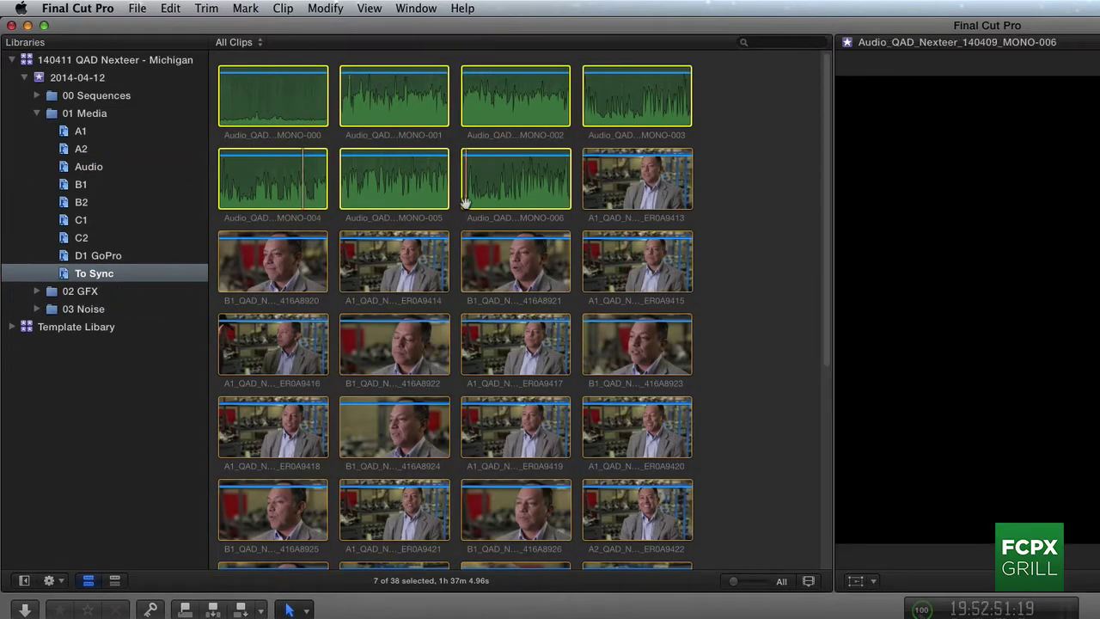
# - In list view, set the Camera Name of the 17 A1 and A2 clips to Cam A
pyautogui.click(115, 582)
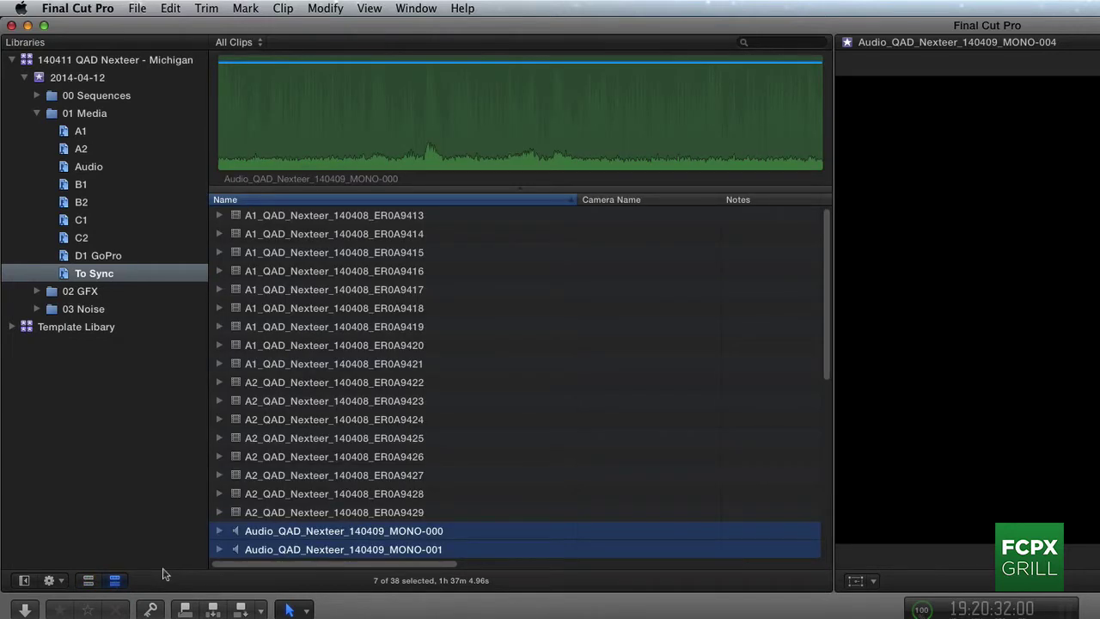
pyautogui.click(341, 220)
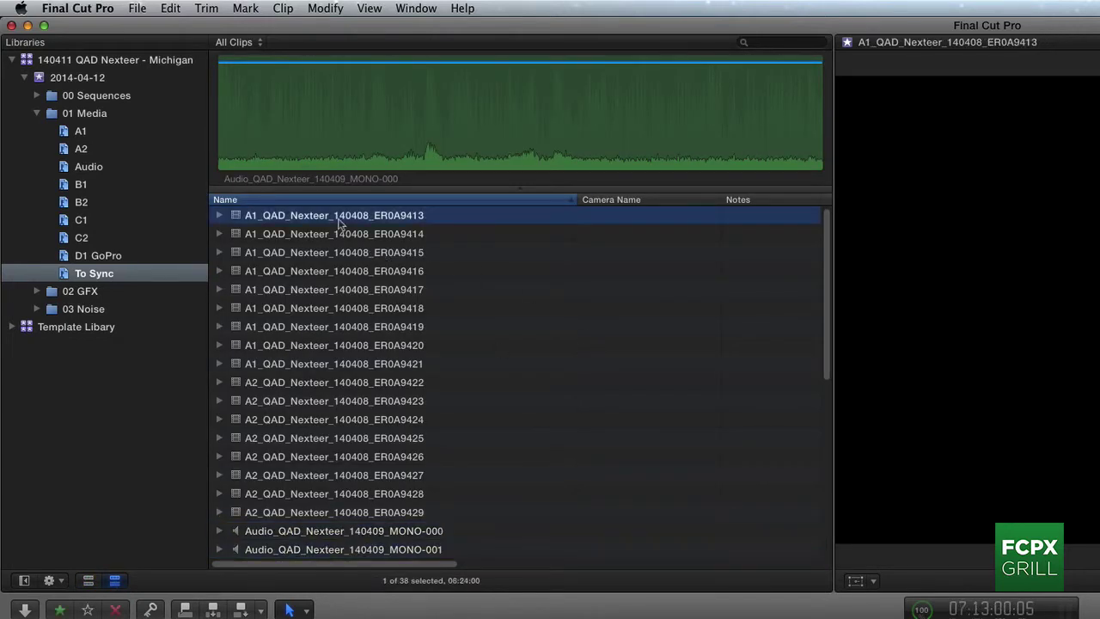
pyautogui.keyDown('shift'); pyautogui.click(268, 512); pyautogui.keyUp('shift')
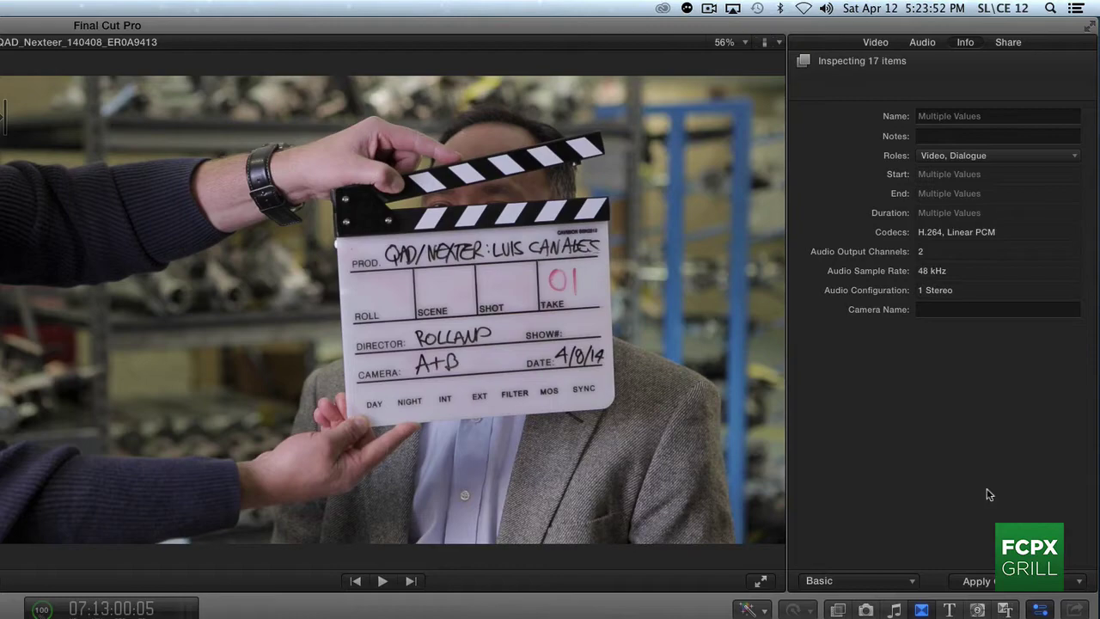
pyautogui.click(1040, 610)
pyautogui.click(1040, 610)
pyautogui.click(875, 43)
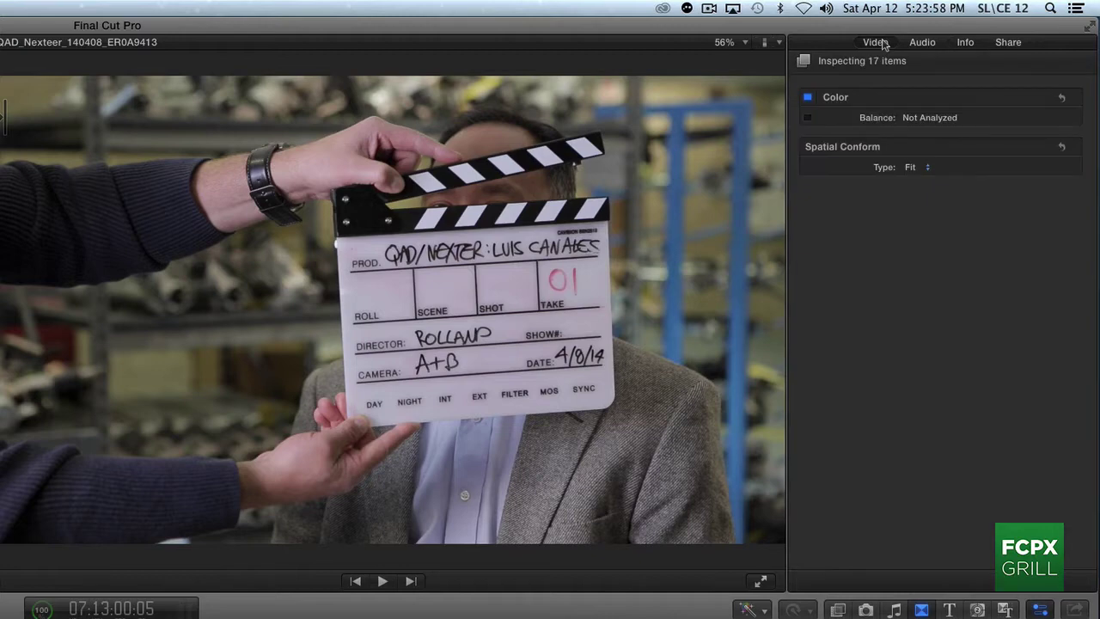
pyautogui.click(922, 42)
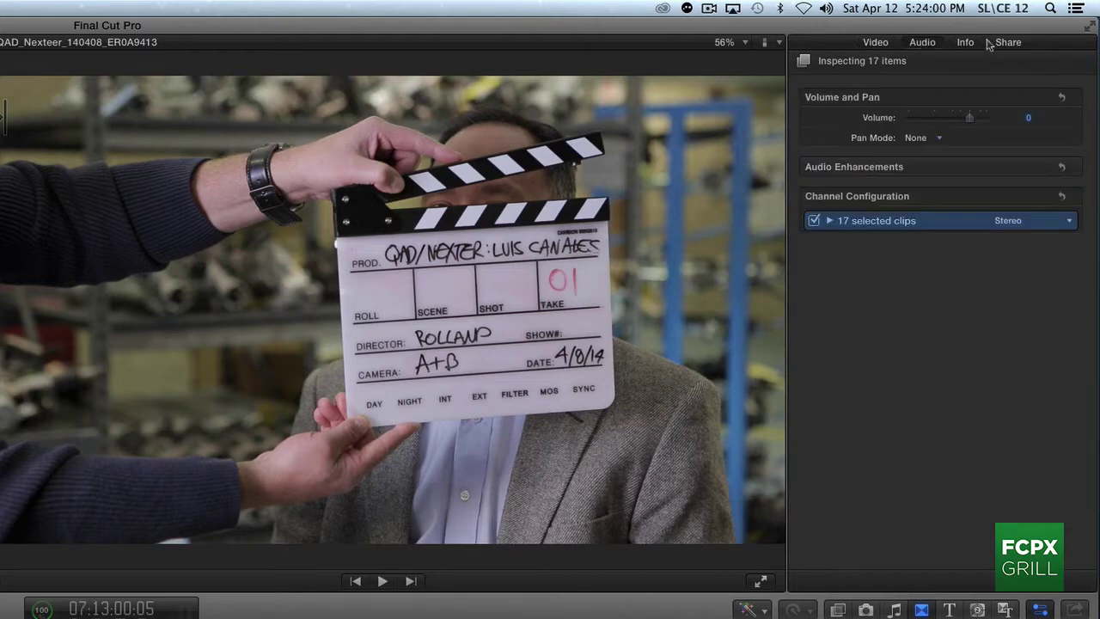
pyautogui.click(965, 42)
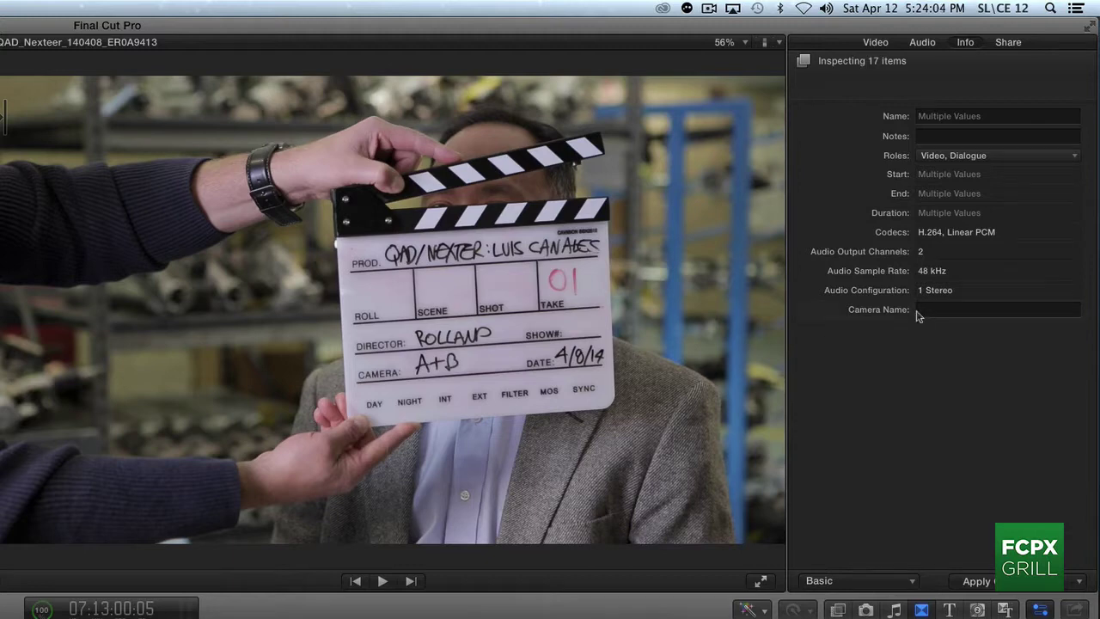
pyautogui.click(953, 309)
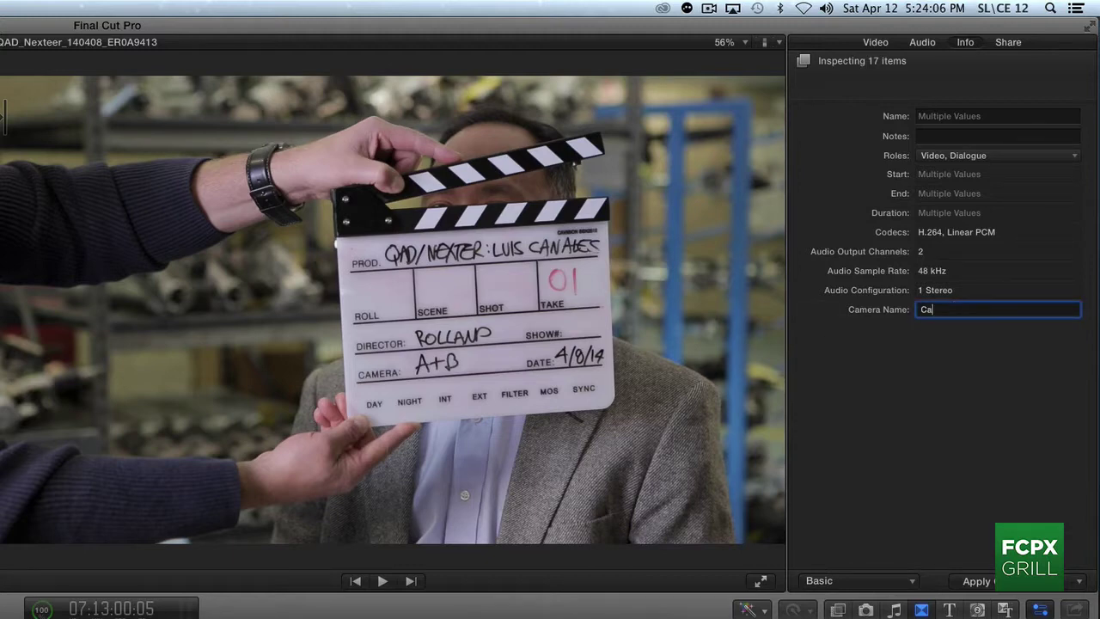
pyautogui.write('Cam ')
pyautogui.write('A')
pyautogui.press('Return')
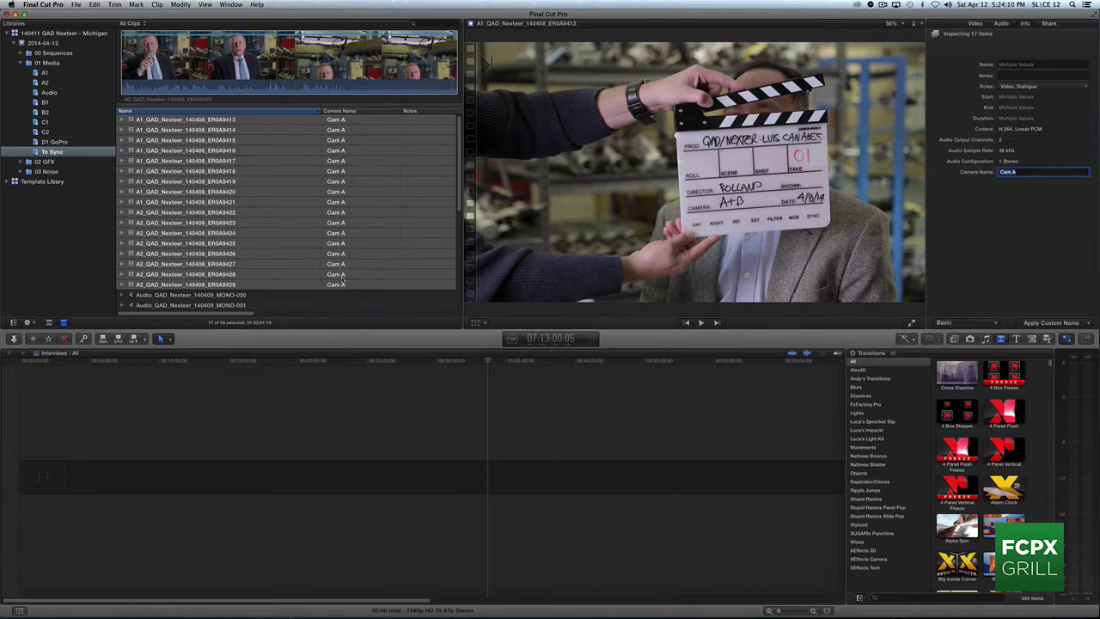
# - Set the Camera Name of audio clips MONO-000 to MONO-006 to Audio
pyautogui.scroll(-5, 307, 269)
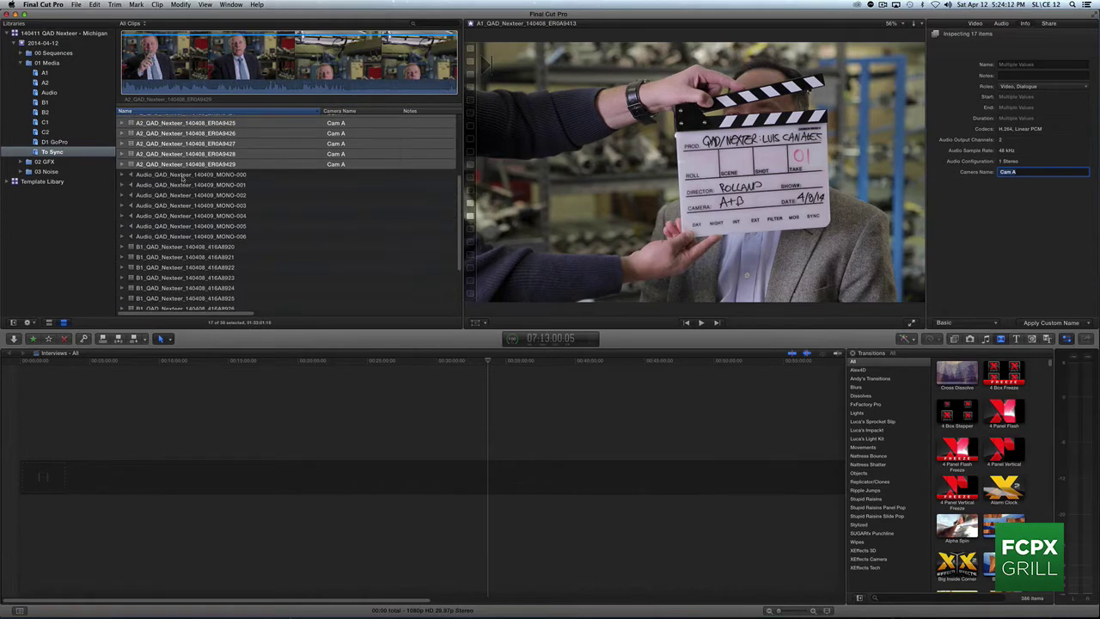
pyautogui.click(183, 175)
pyautogui.keyDown('shift'); pyautogui.click(193, 236); pyautogui.keyUp('shift')
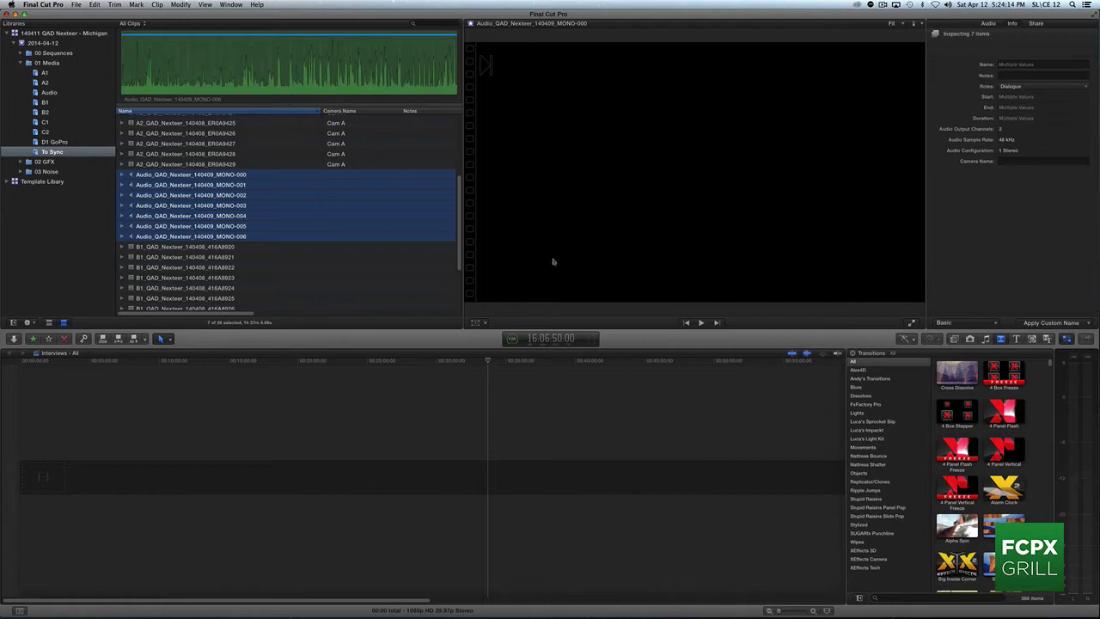
pyautogui.click(1038, 161)
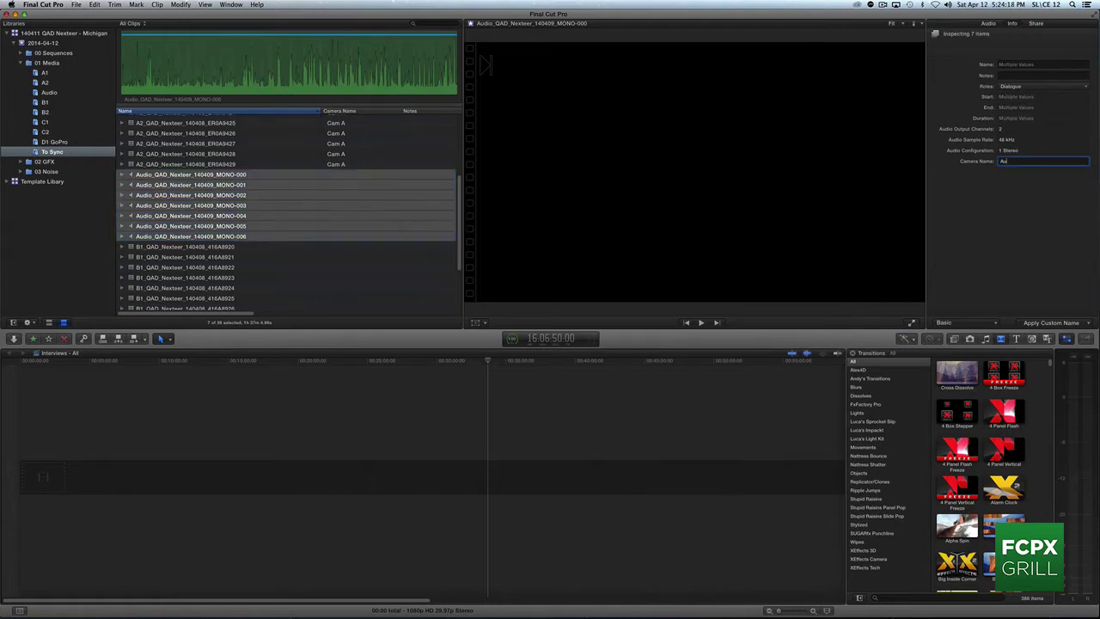
pyautogui.press('Return')
# - Set the Camera Name of the 14 B1 and B2 clips to Cam B
pyautogui.scroll(-3, 326, 228)
pyautogui.press('Down')
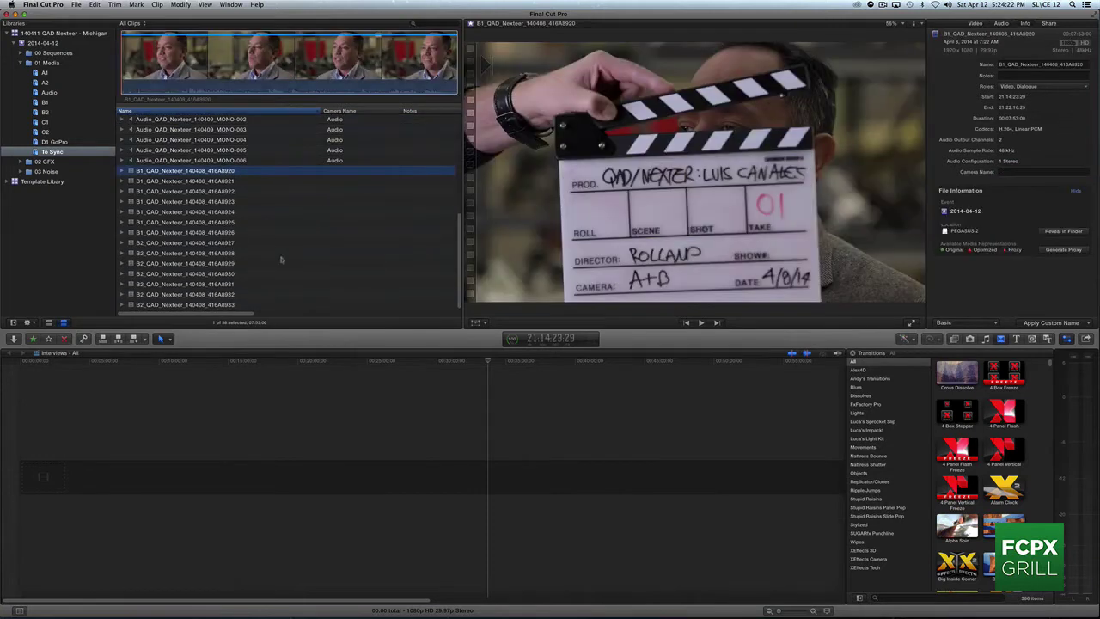
pyautogui.keyDown('shift'); pyautogui.click(177, 305); pyautogui.keyUp('shift')
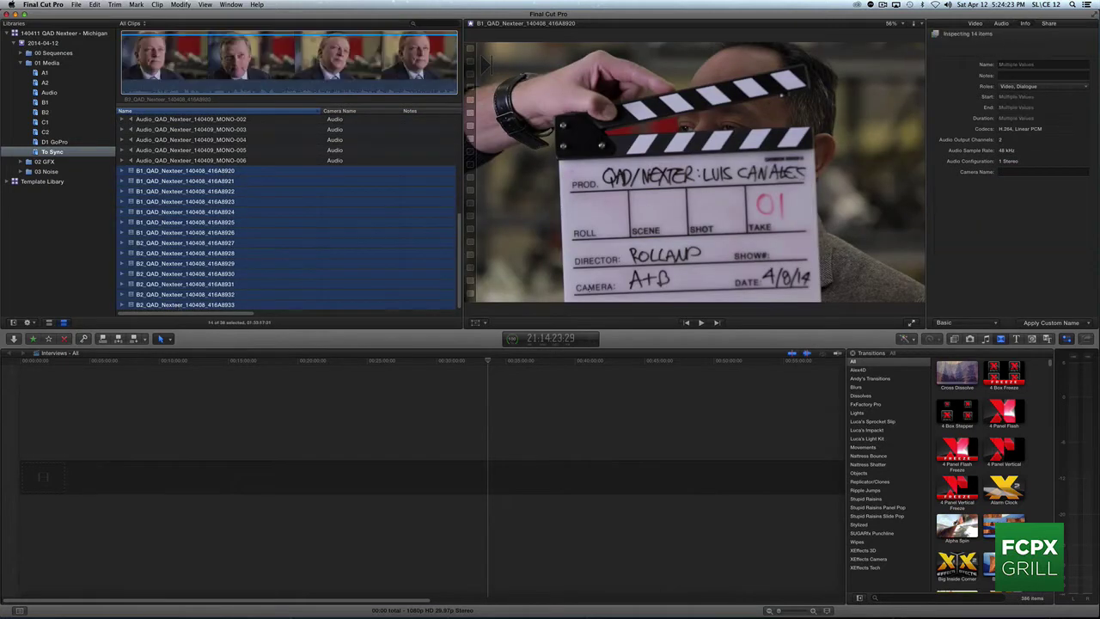
pyautogui.click(1015, 171)
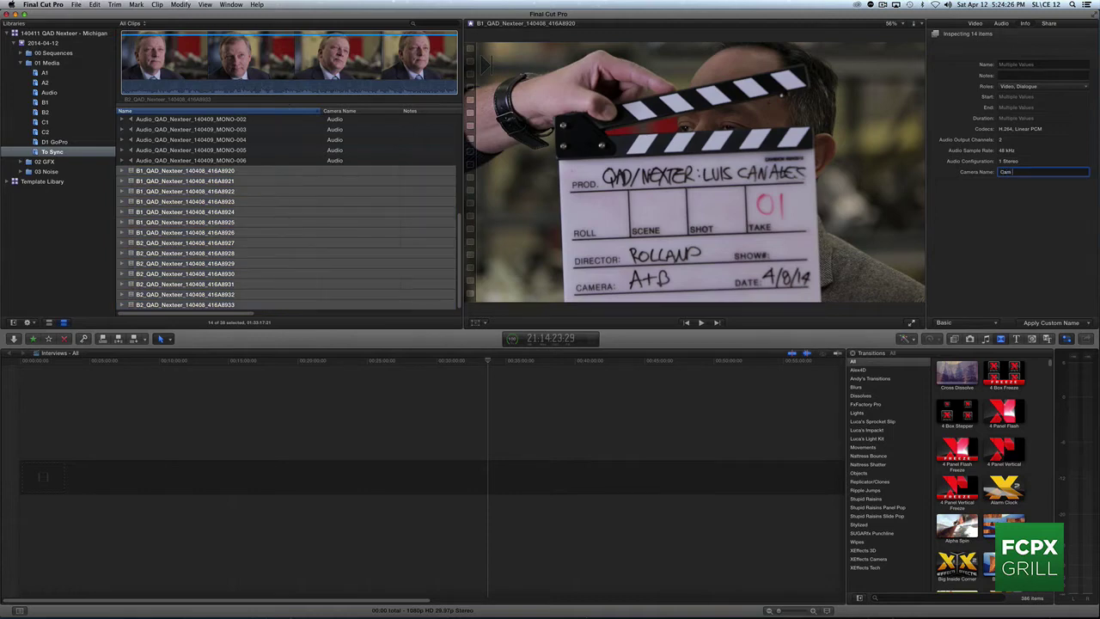
pyautogui.press('Return')
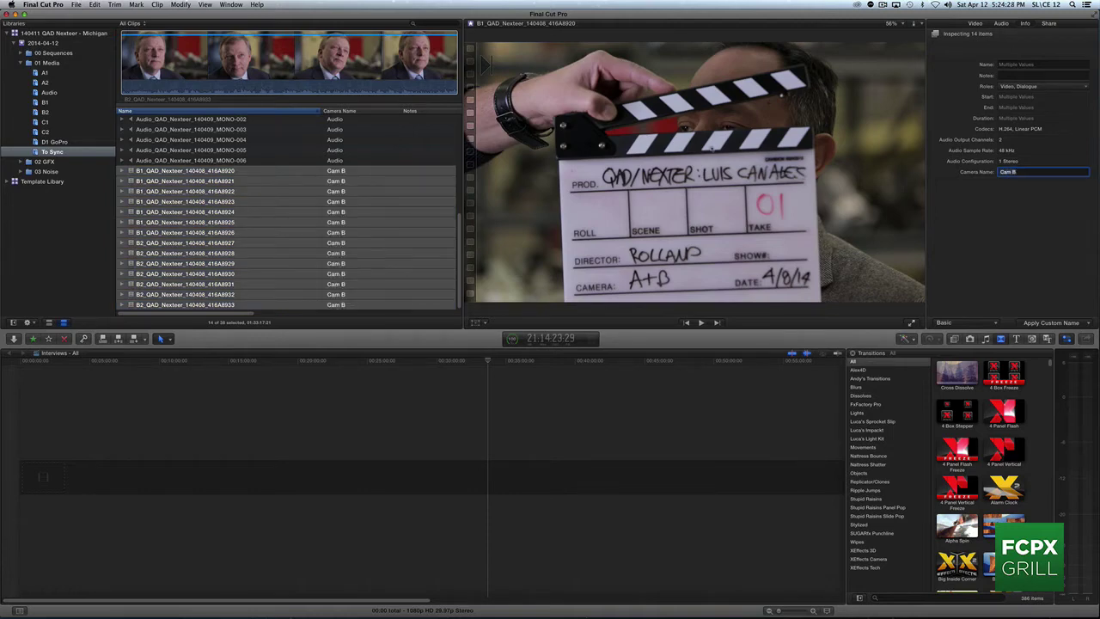
pyautogui.scroll(6, 328, 151)
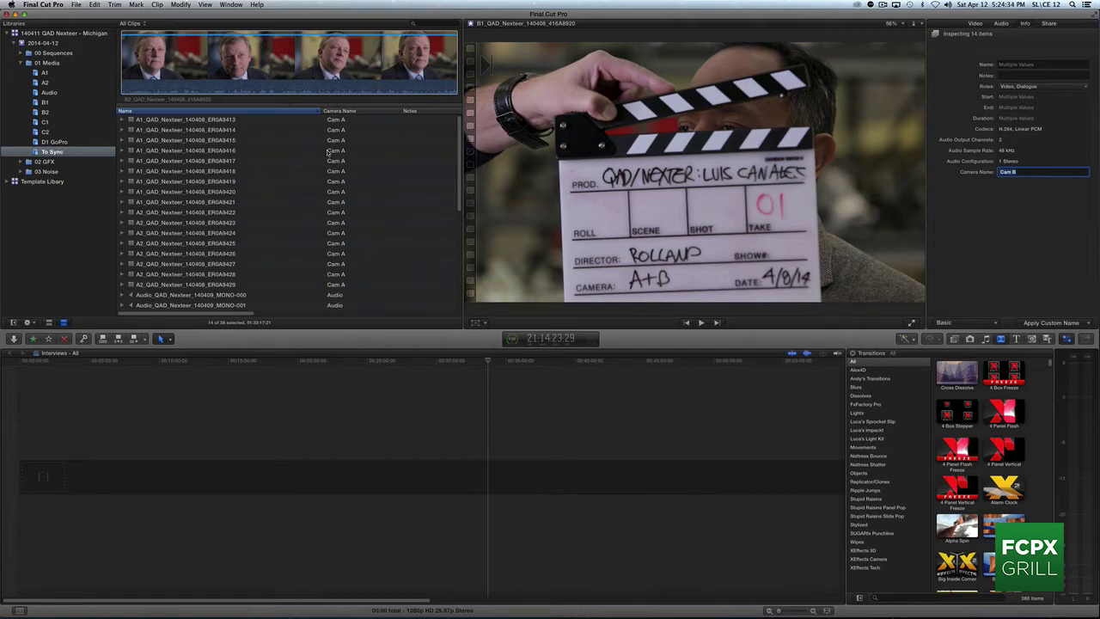
pyautogui.click(145, 121)
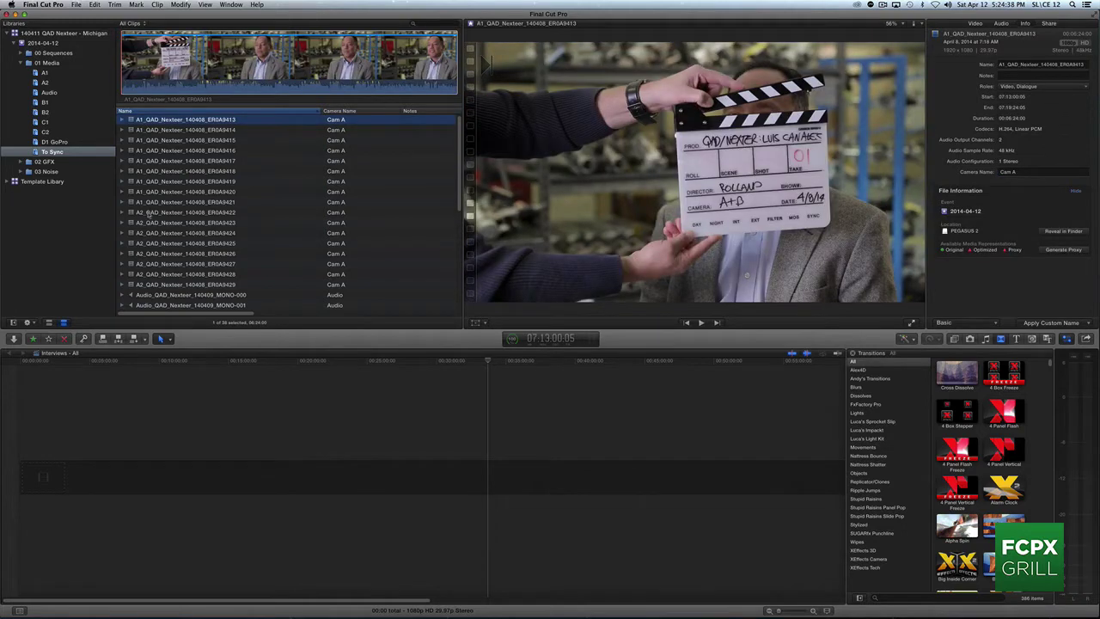
pyautogui.click(148, 213)
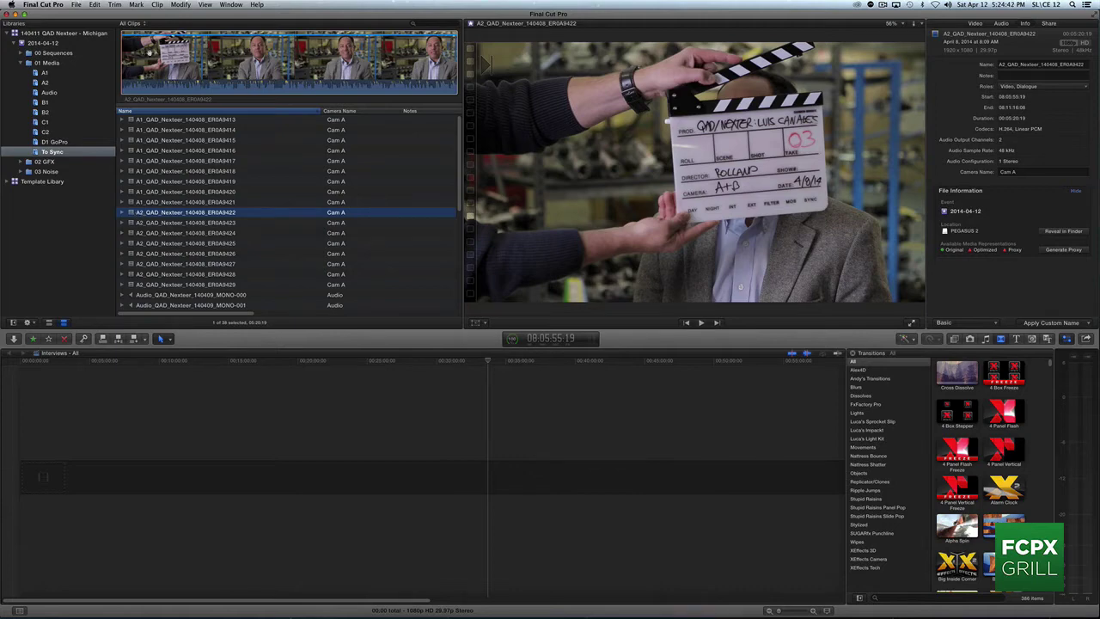
pyautogui.click(198, 60)
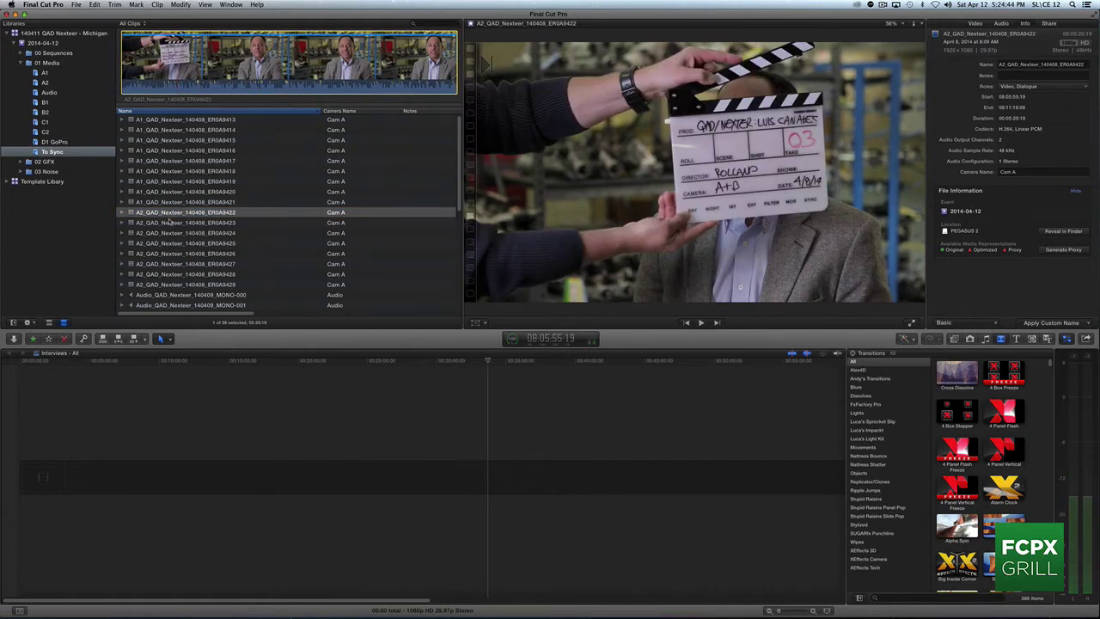
pyautogui.click(167, 223)
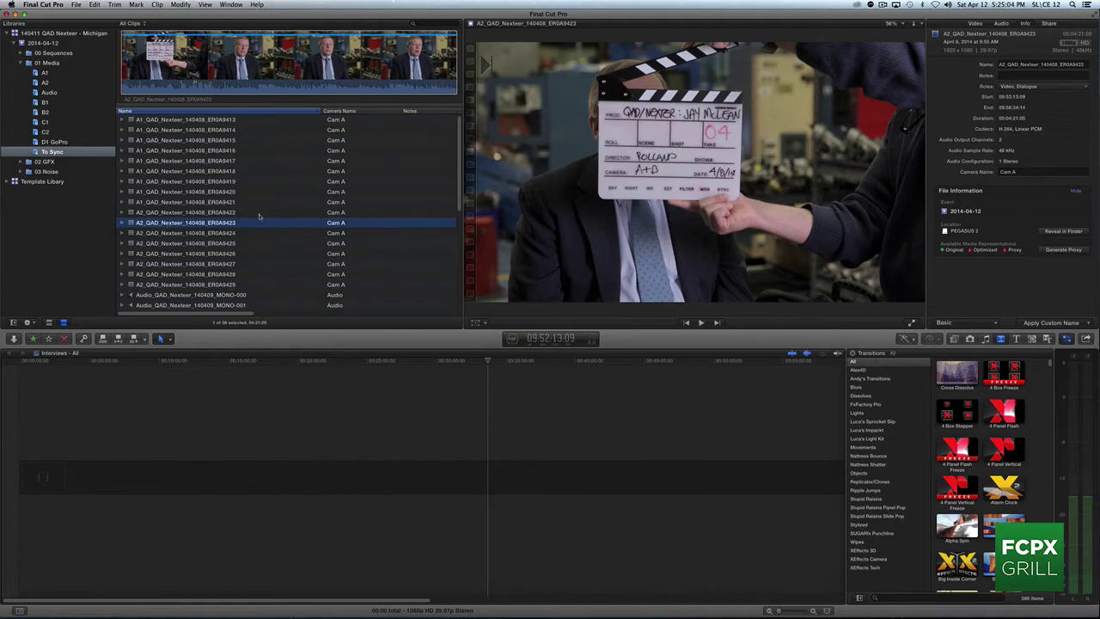
pyautogui.scroll(-3, 258, 216)
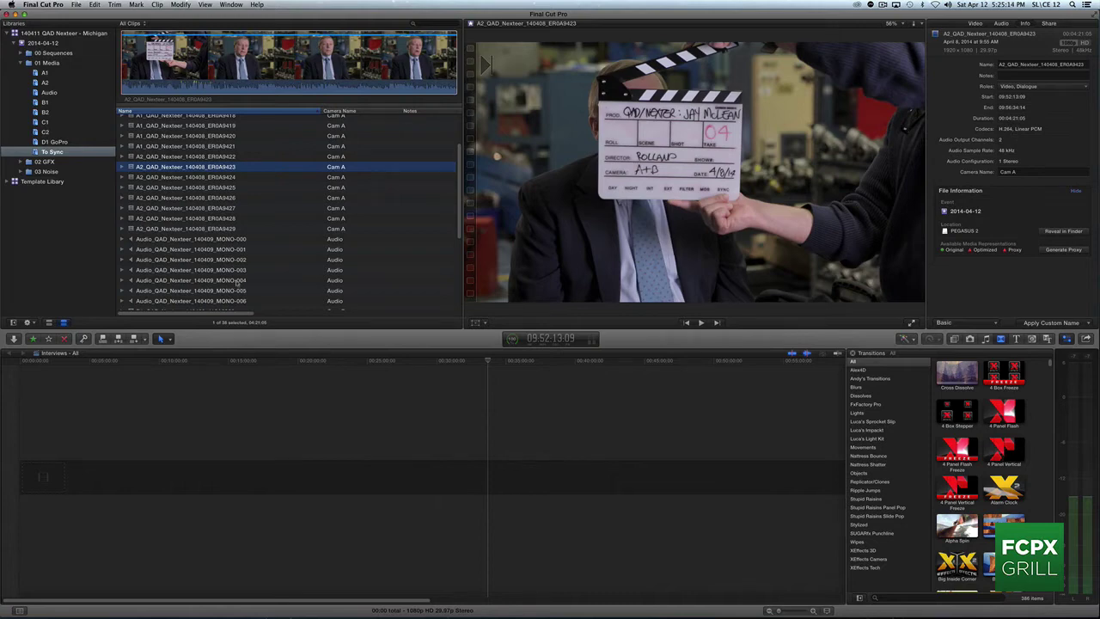
pyautogui.scroll(3, 264, 132)
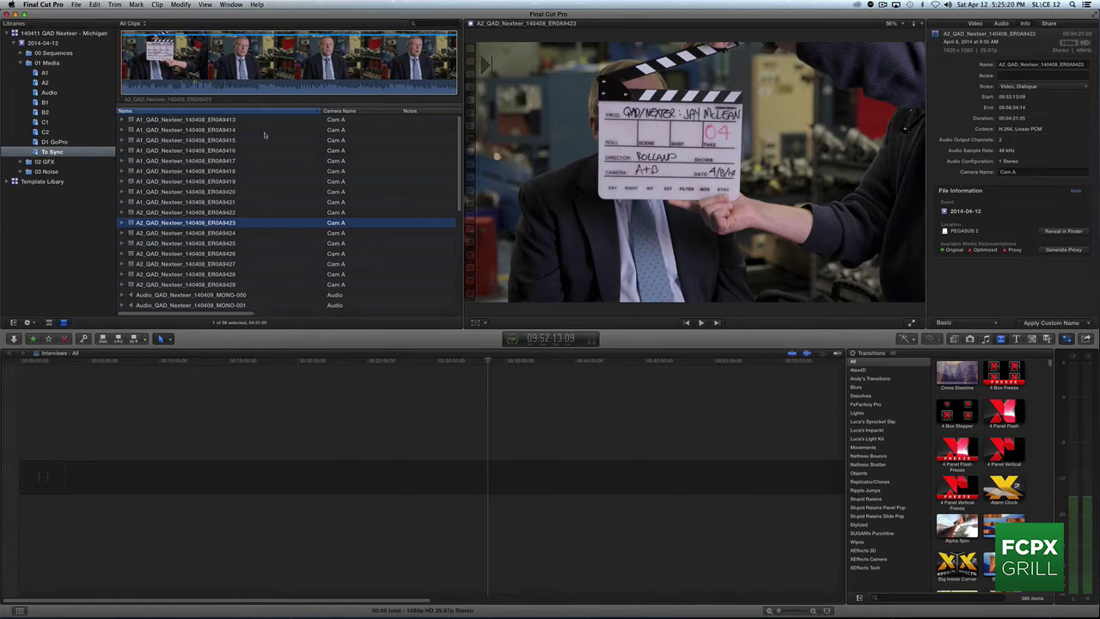
pyautogui.click(232, 122)
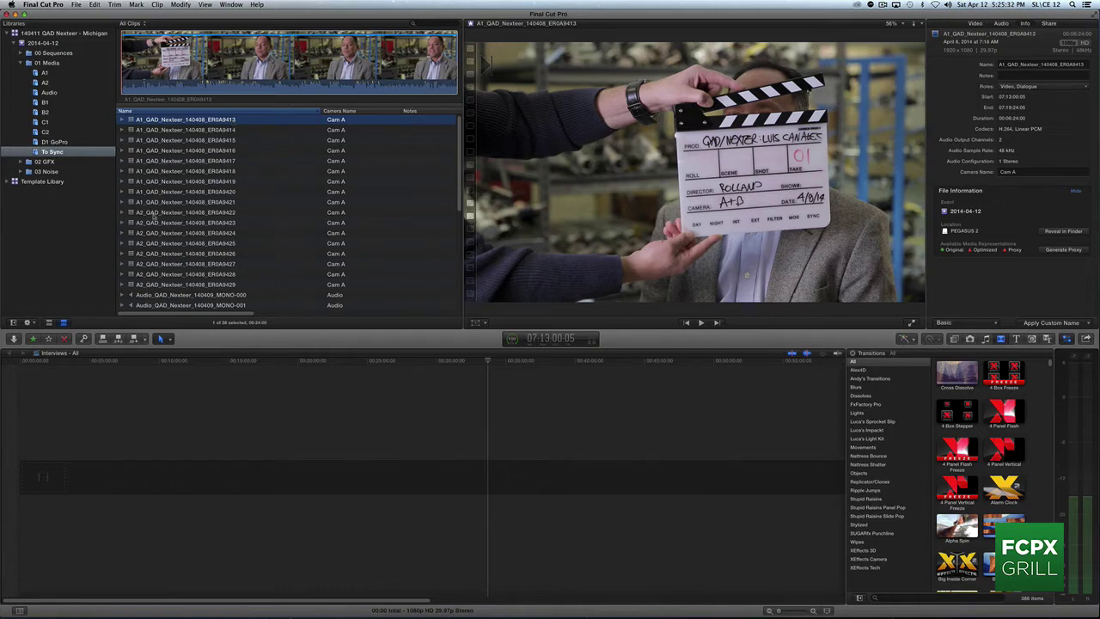
# - Give the ten clips ER0A9413 through ER0A9422 the note Interview 1
pyautogui.keyDown('shift'); pyautogui.click(154, 213); pyautogui.keyUp('shift')
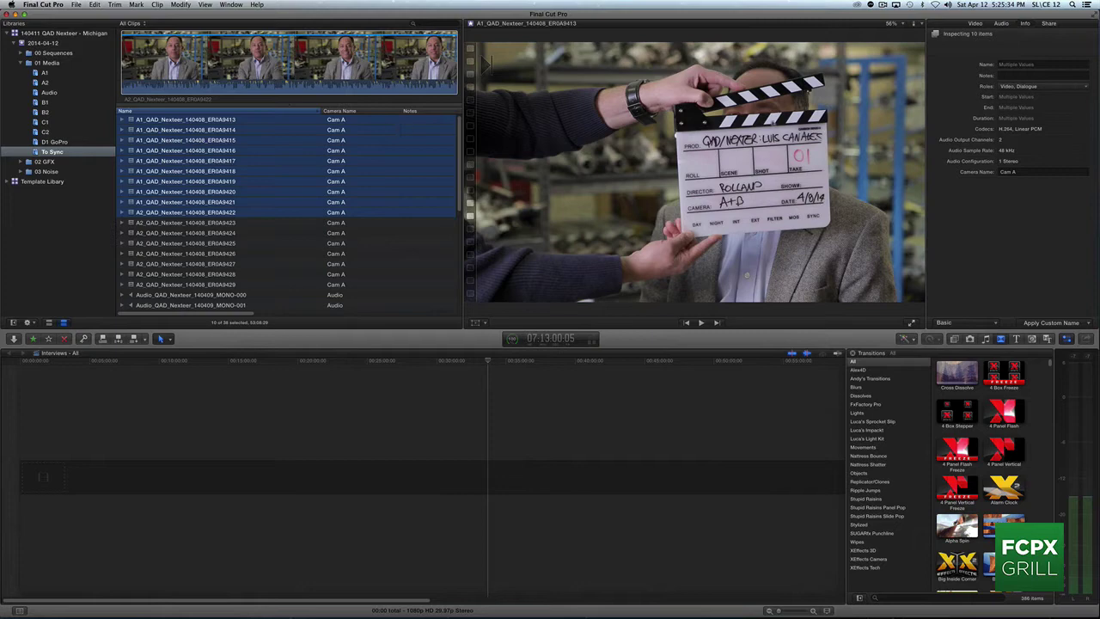
pyautogui.click(1024, 75)
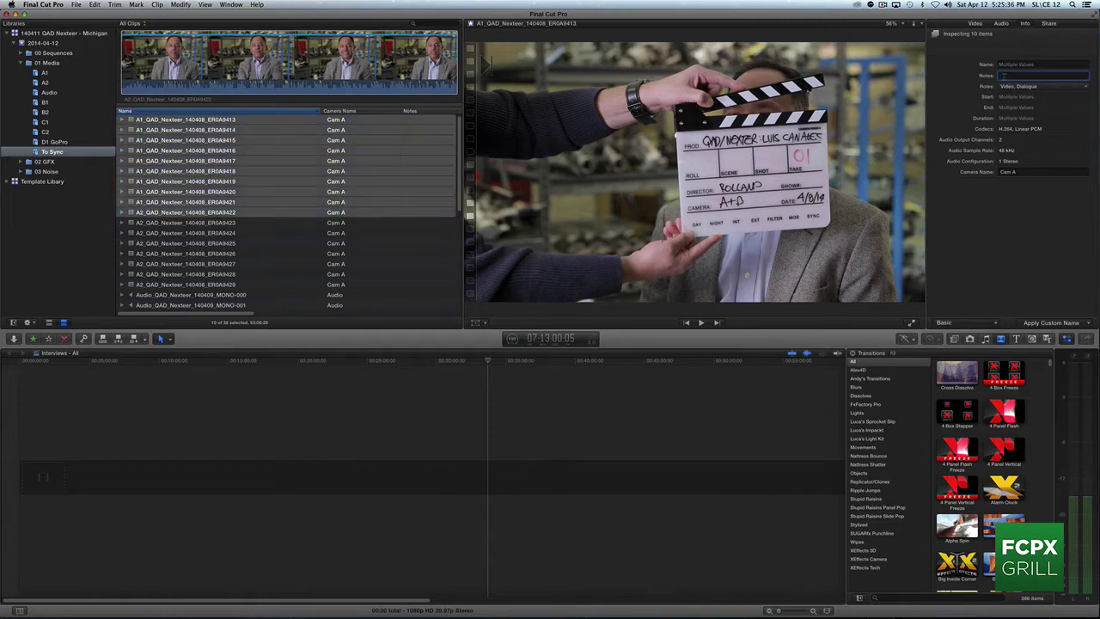
pyautogui.write('Interview 1')
pyautogui.press('Return')
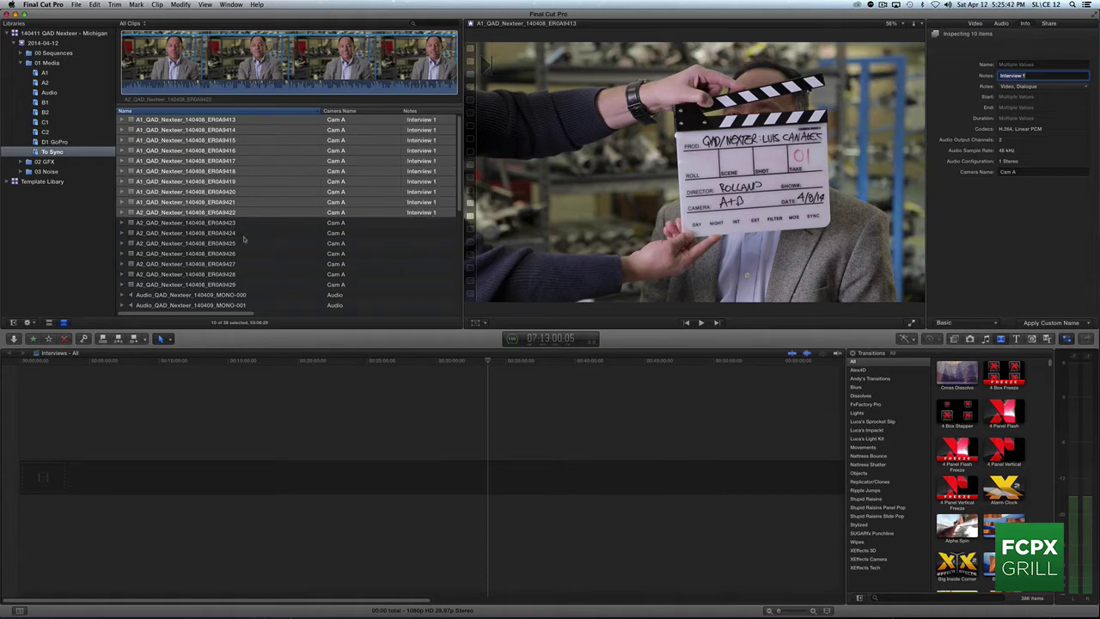
pyautogui.click(208, 224)
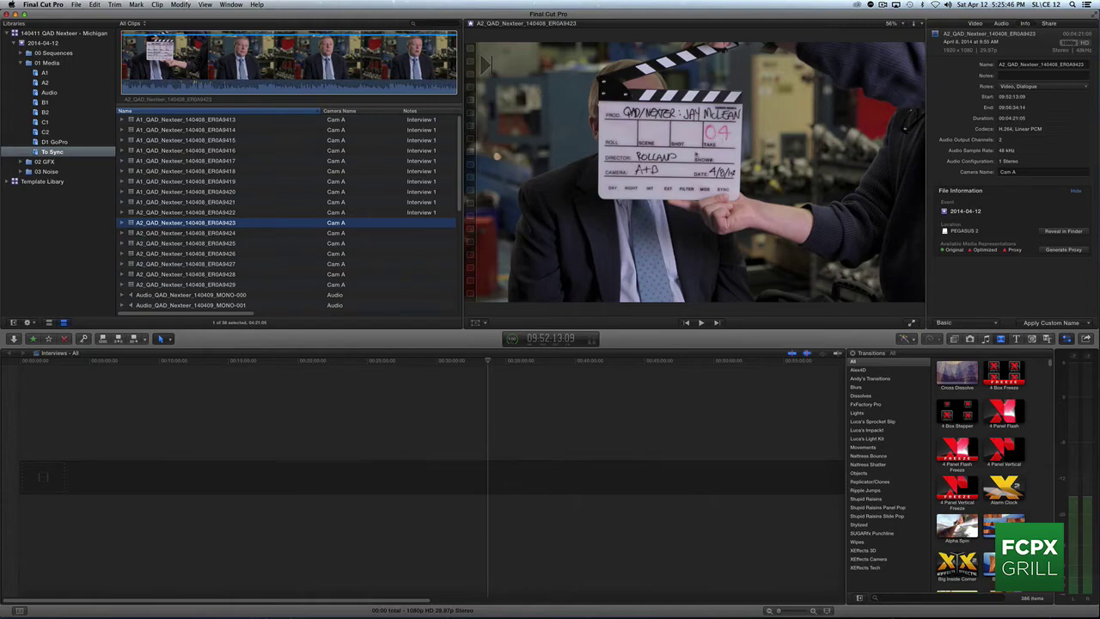
# - Add the note Interview 1 to audio clips MONO-000 through MONO-003
pyautogui.scroll(-3, 361, 231)
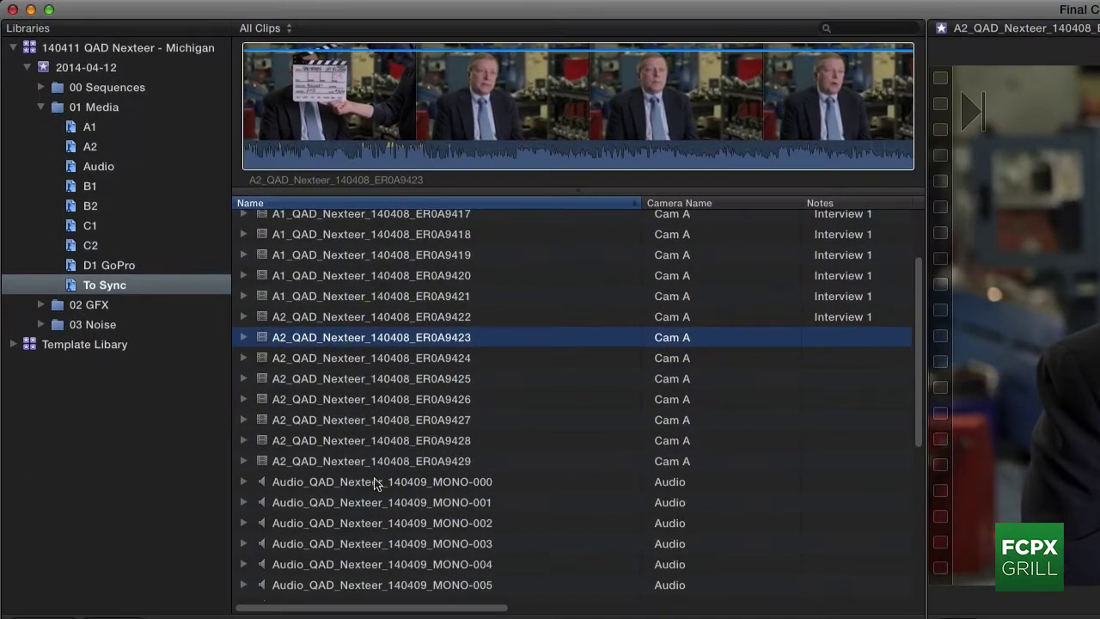
pyautogui.click(376, 484)
pyautogui.keyDown('shift'); pyautogui.click(505, 543); pyautogui.keyUp('shift')
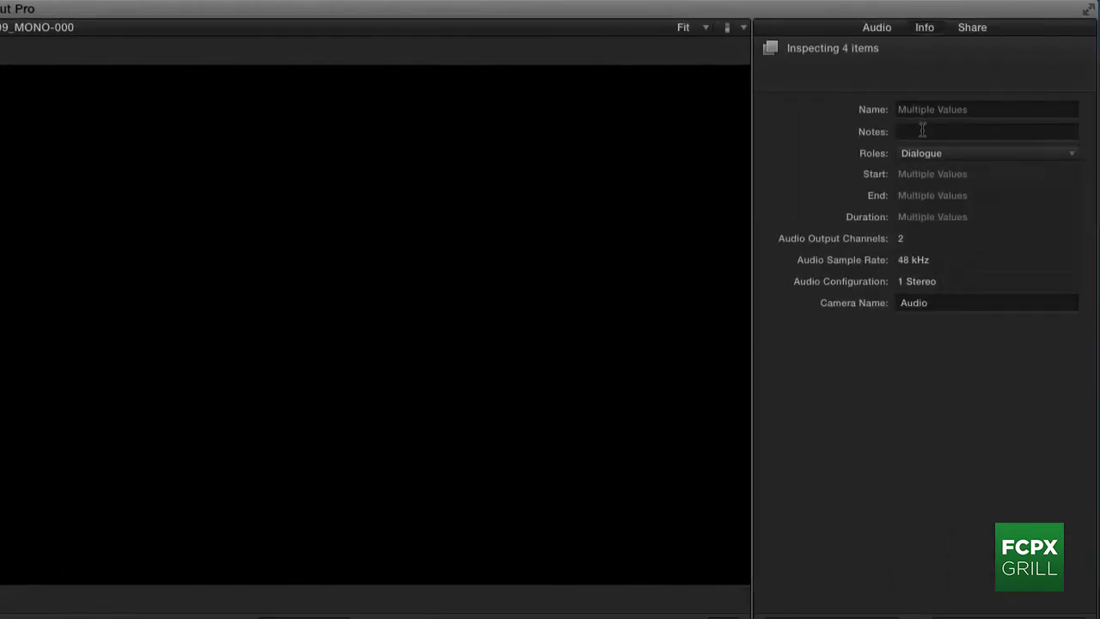
pyautogui.click(922, 130)
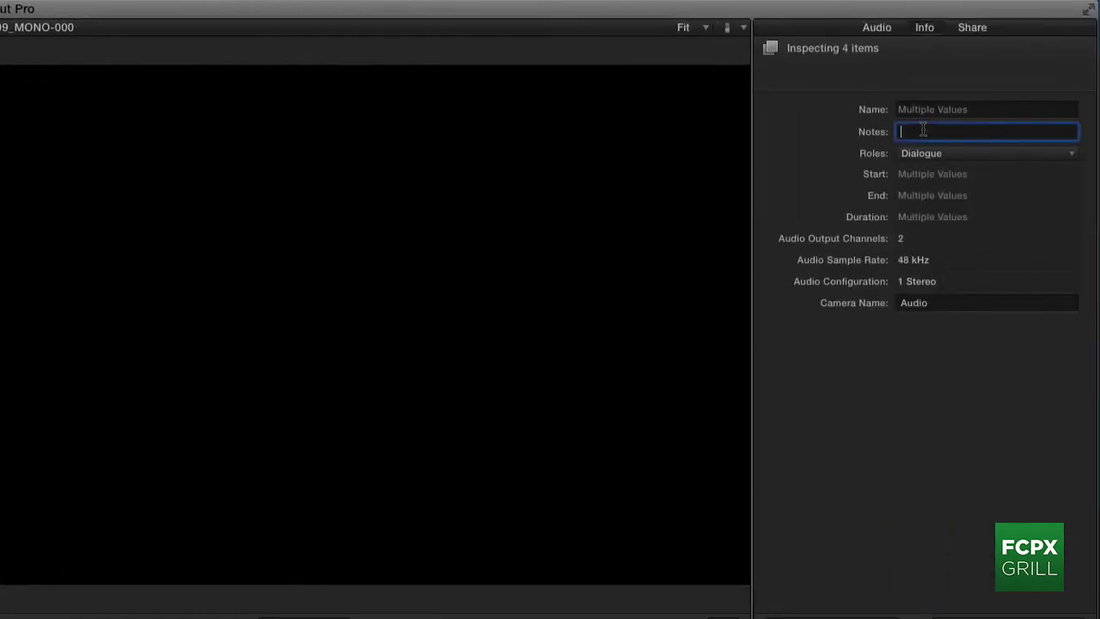
pyautogui.write('Interview 1')
pyautogui.press('Return')
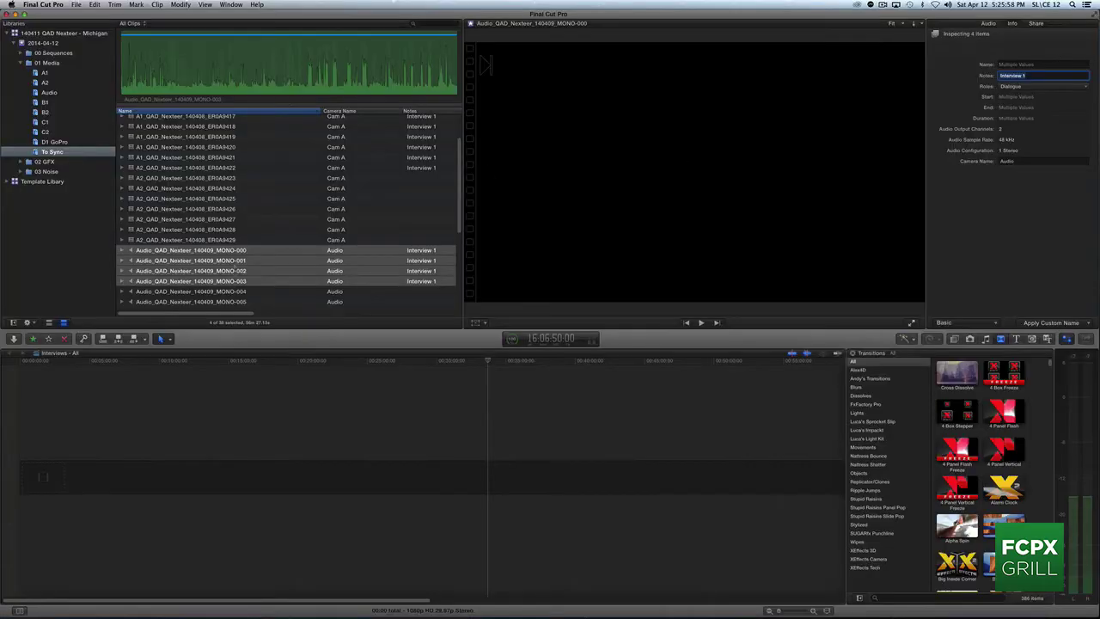
# - Add the note Interview 1 to the eight Cam B clips 416A8920 through 416A8927
pyautogui.scroll(-5, 236, 262)
pyautogui.click(143, 172)
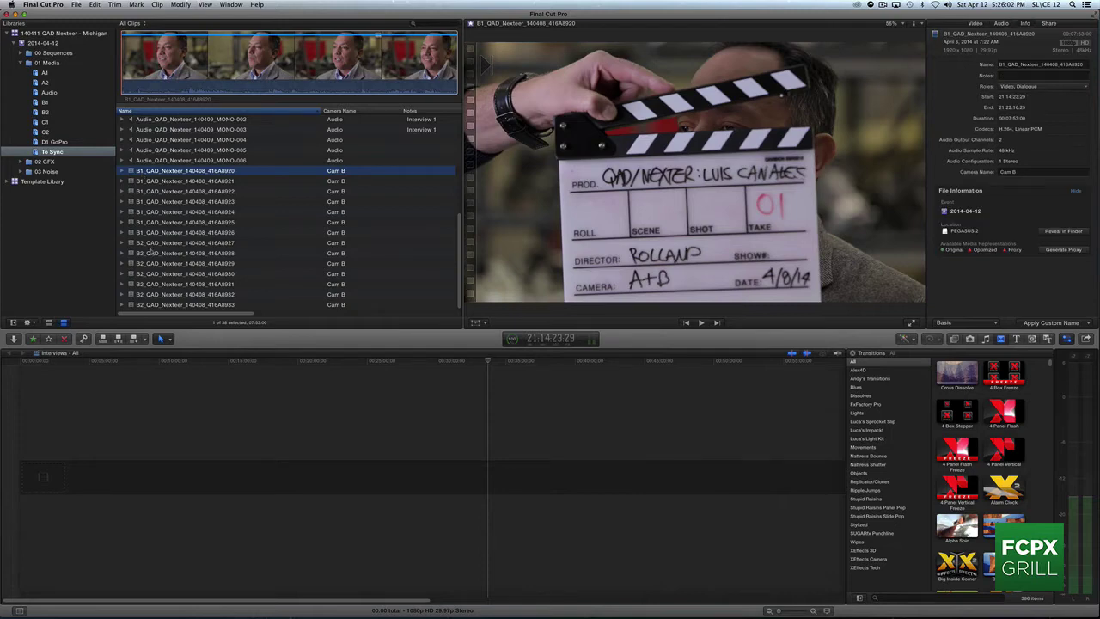
pyautogui.keyDown('shift'); pyautogui.click(148, 243); pyautogui.keyUp('shift')
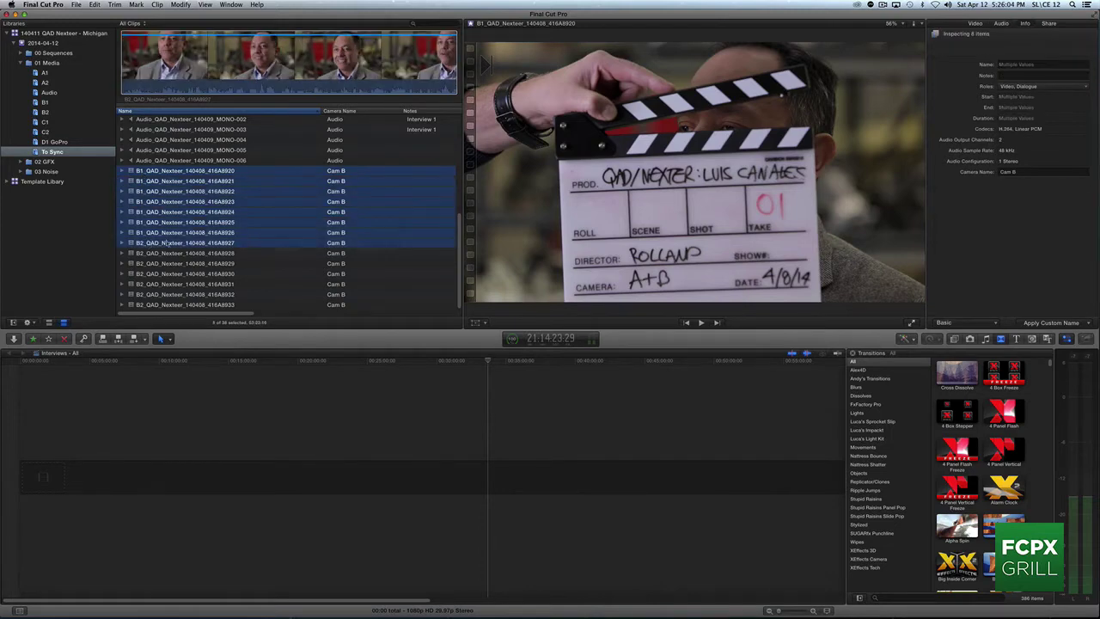
pyautogui.click(1025, 76)
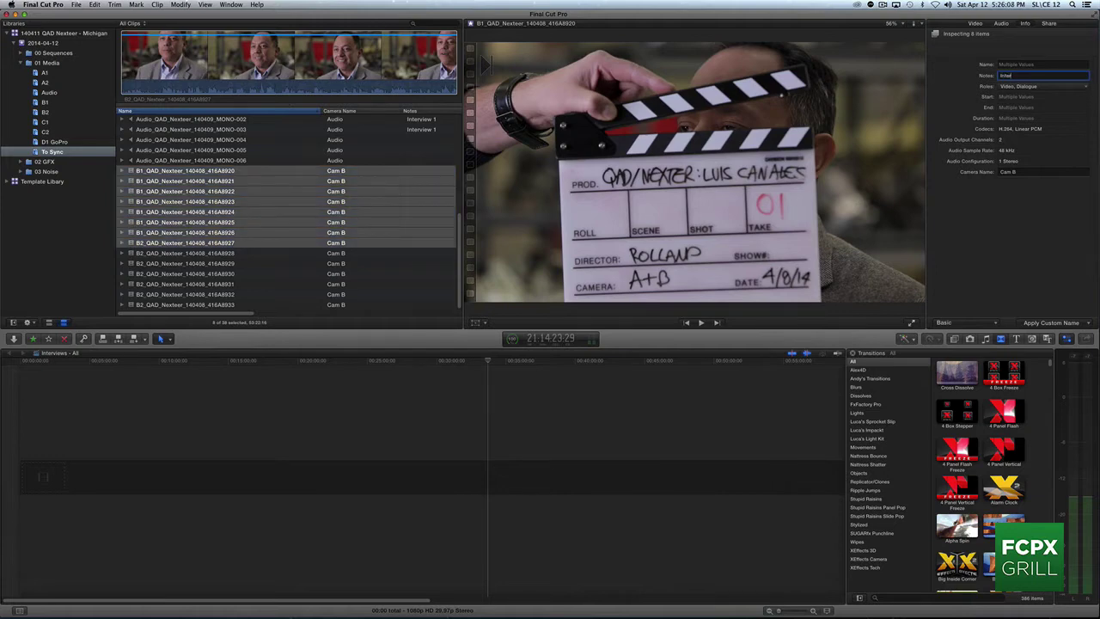
pyautogui.write('Interview 1')
pyautogui.press('Return')
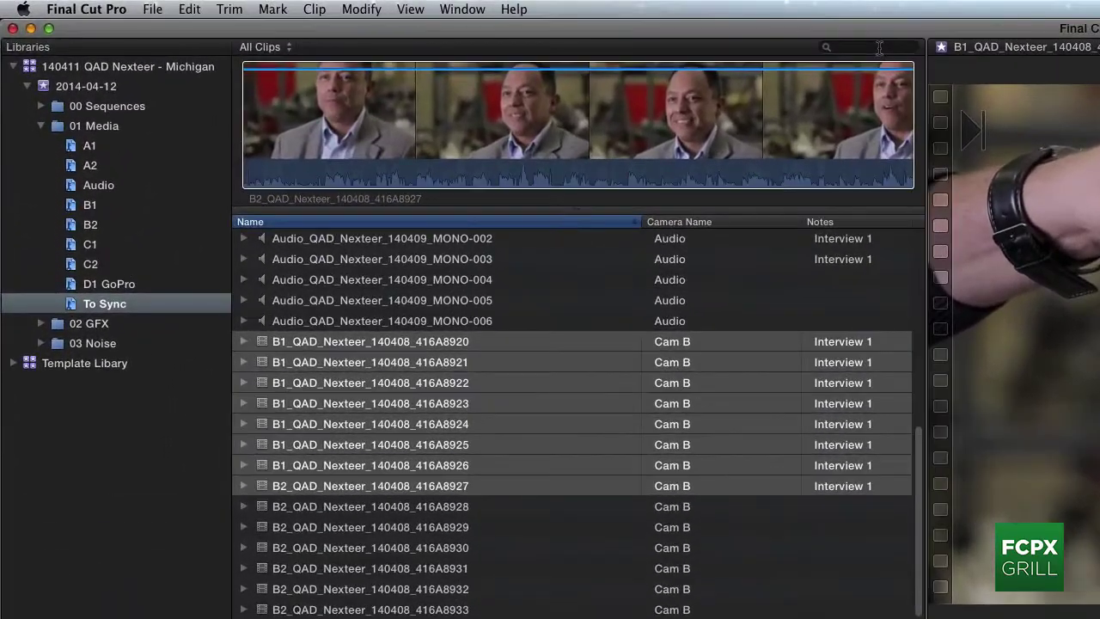
pyautogui.click(879, 48)
pyautogui.write('I')
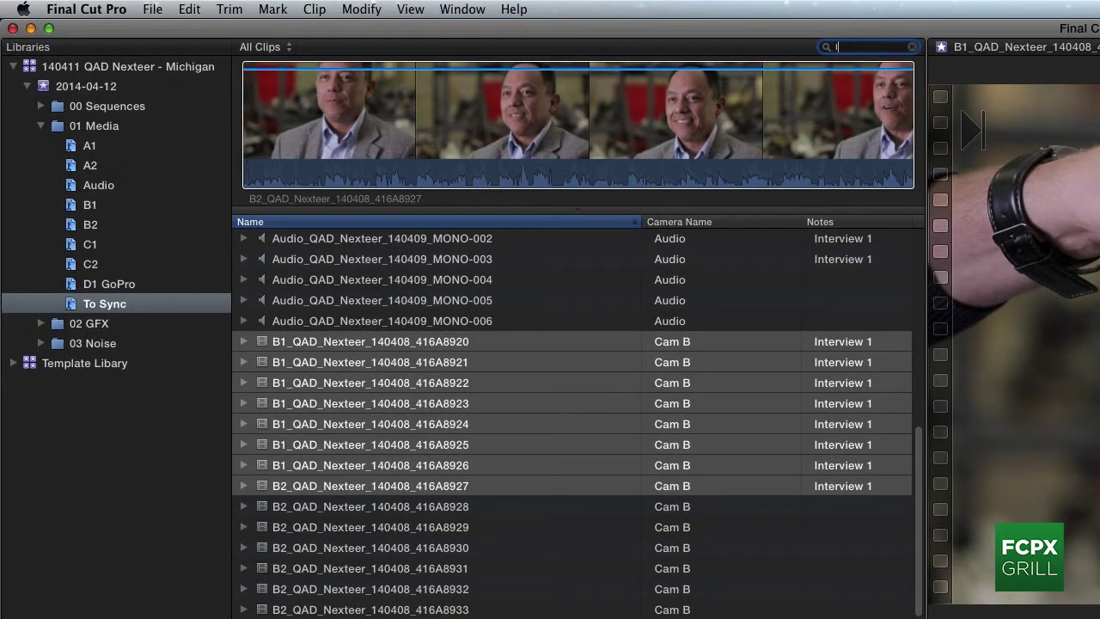
pyautogui.write('nterview 1')
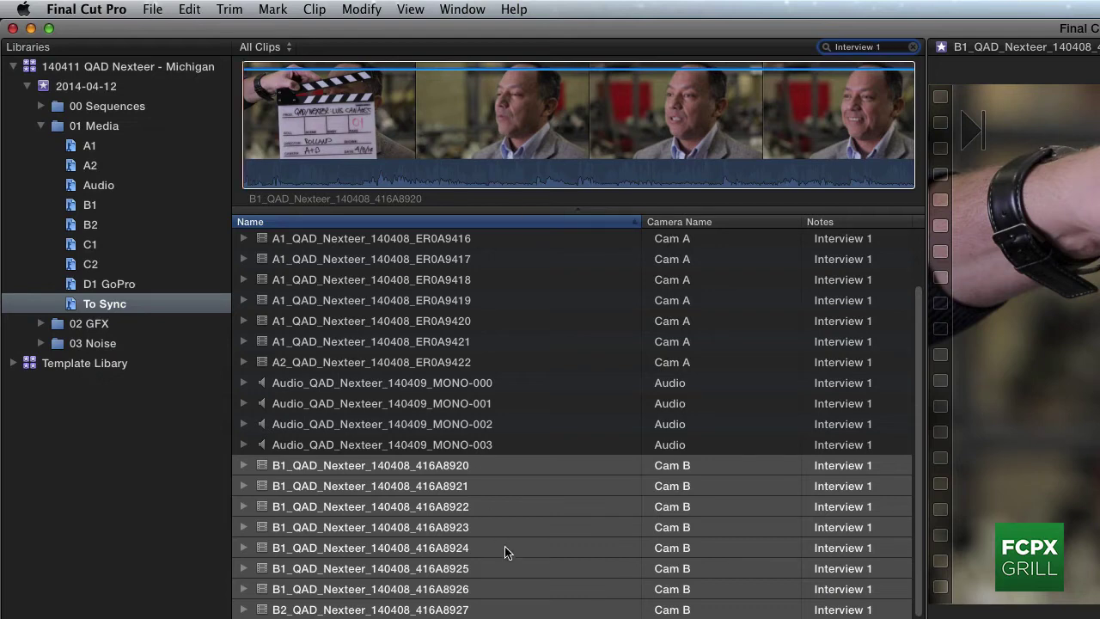
pyautogui.scroll(3, 713, 434)
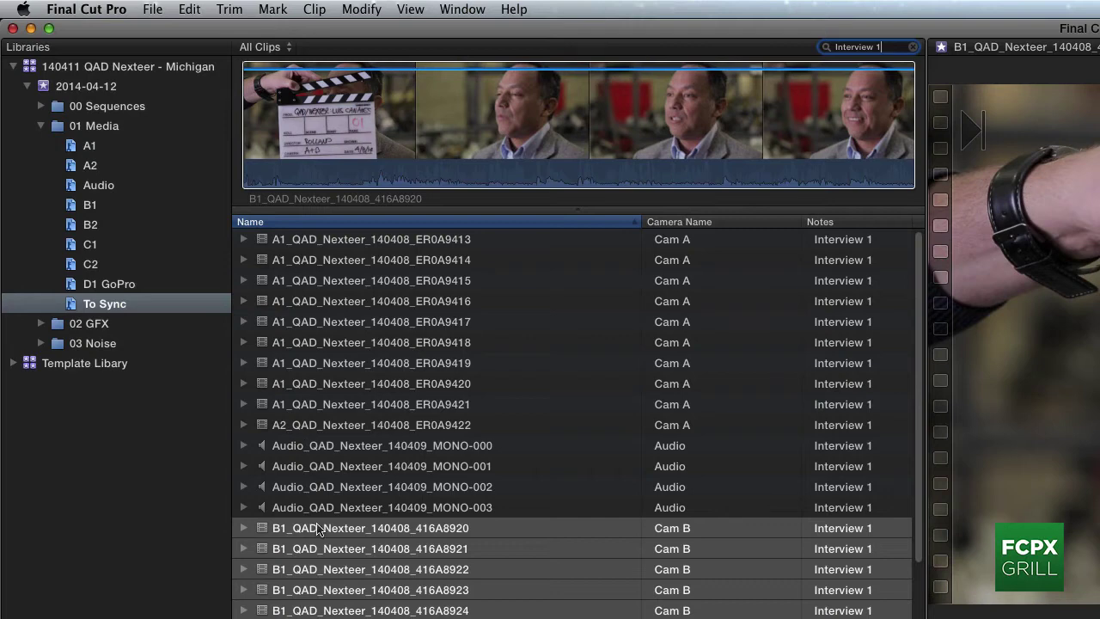
pyautogui.scroll(-3, 319, 531)
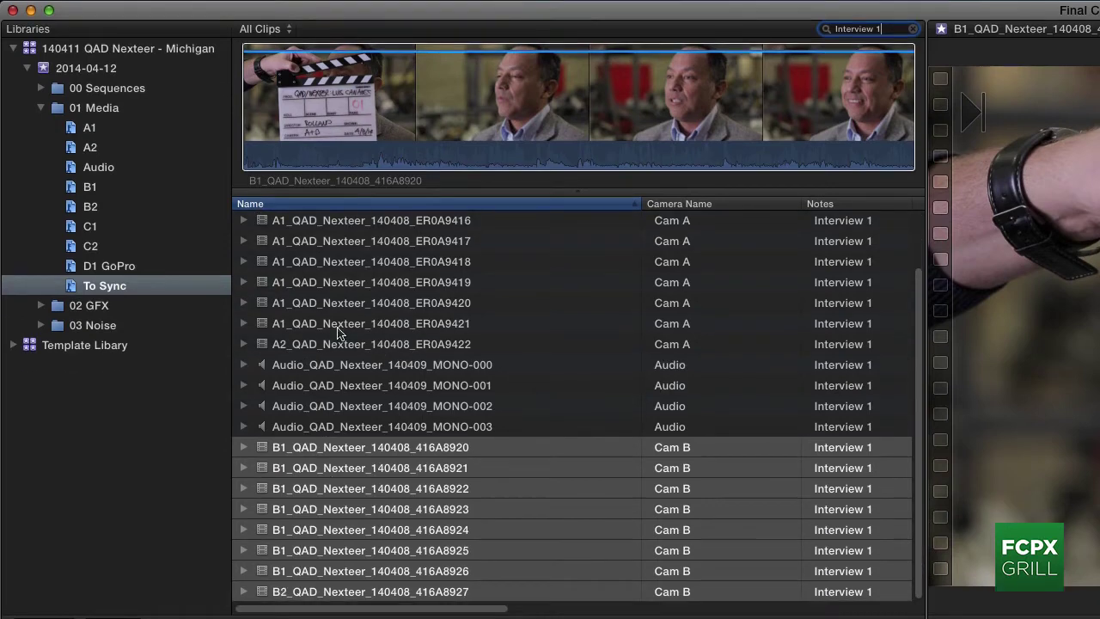
pyautogui.click(912, 29)
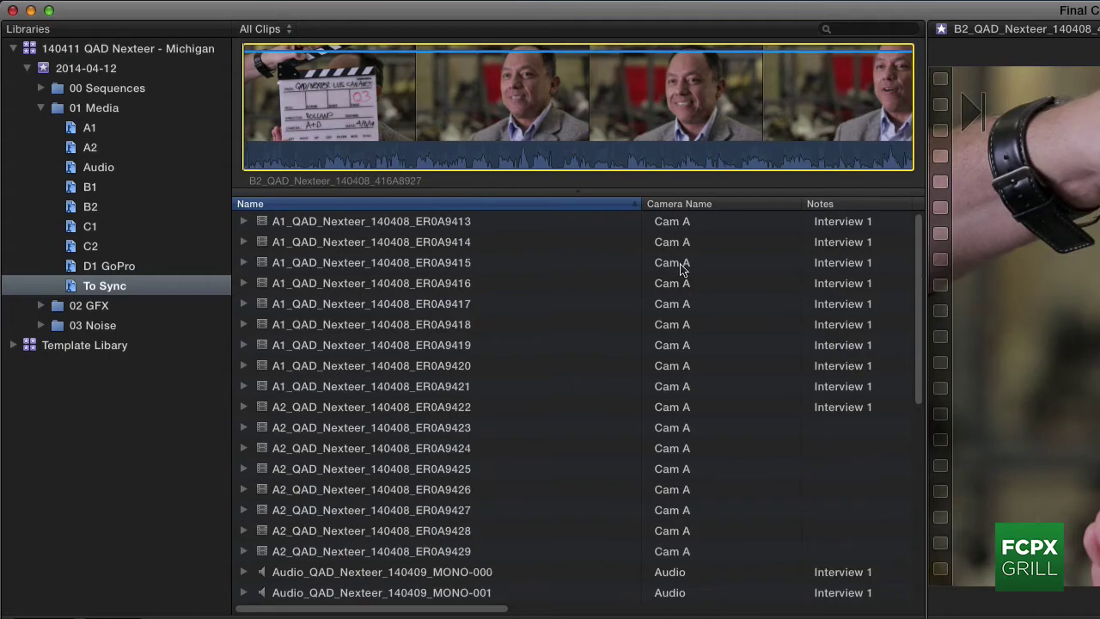
# - Give the seven A2 clips ER0A9423 through ER0A9429 the note Interview 2
pyautogui.click(526, 429)
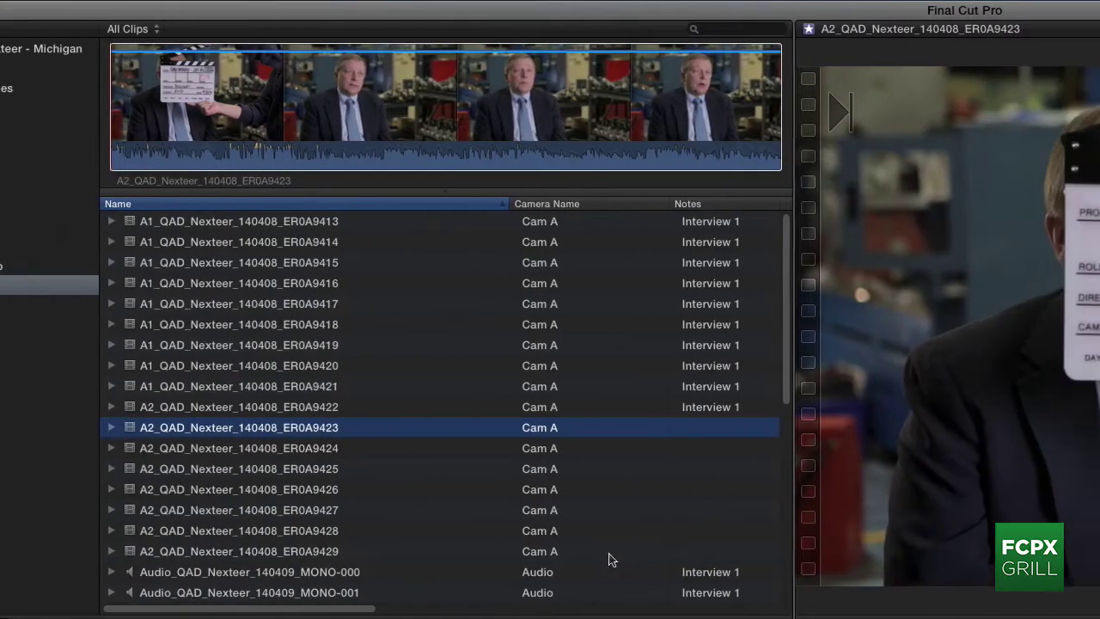
pyautogui.keyDown('shift'); pyautogui.click(696, 552); pyautogui.keyUp('shift')
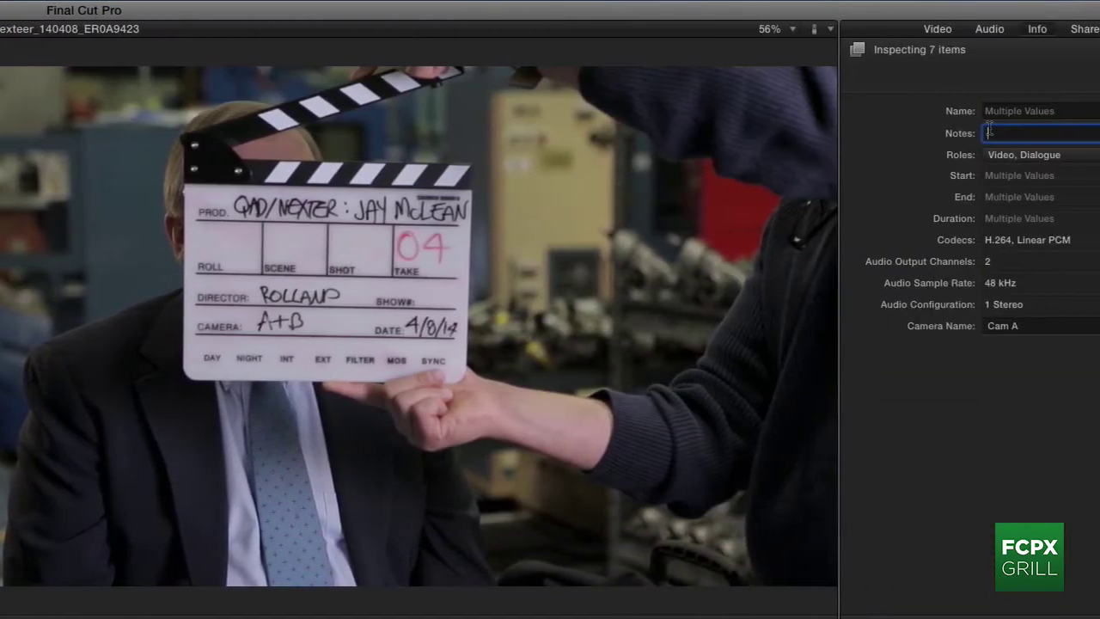
pyautogui.click(906, 136)
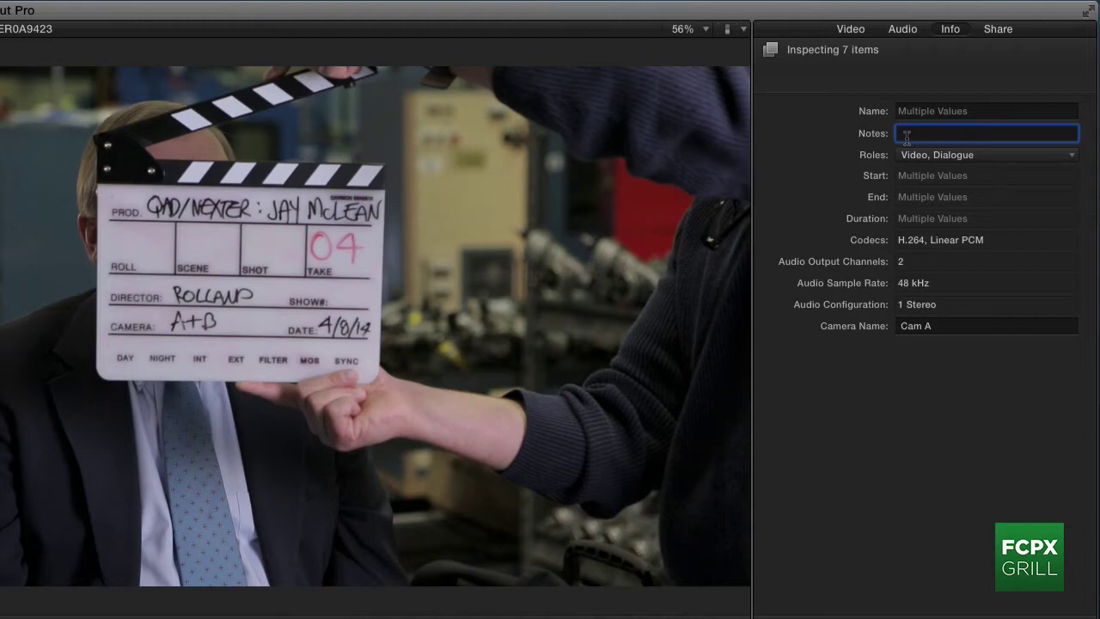
pyautogui.write('Interview 2')
pyautogui.press('Return')
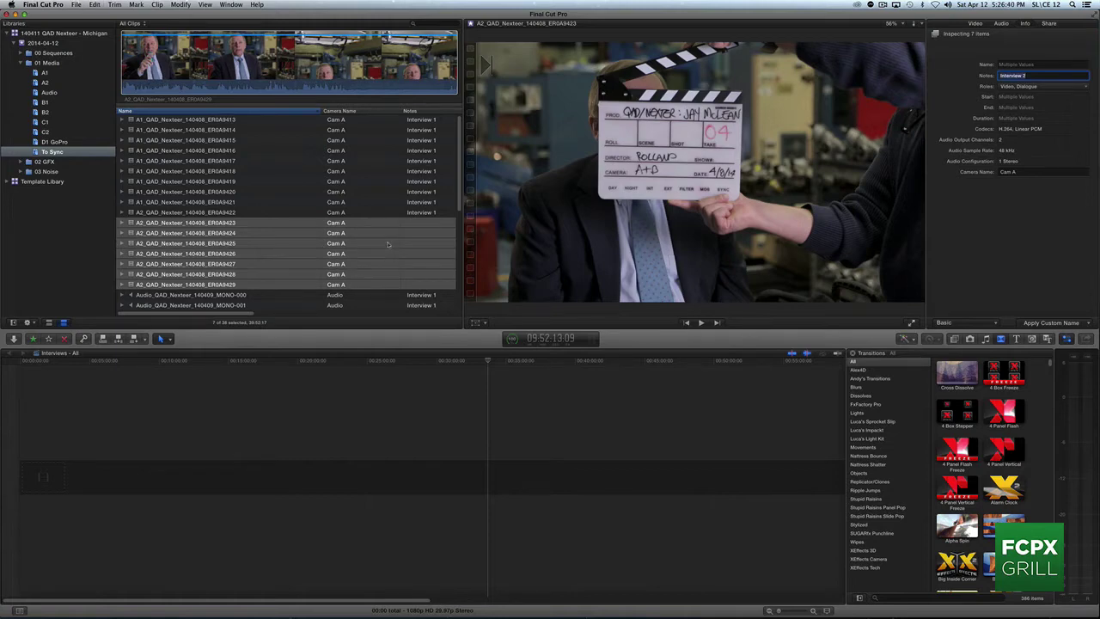
pyautogui.press('Tab')
# - Add the note Interview 2 to audio clips MONO-004 through MONO-006
pyautogui.scroll(-5, 397, 225)
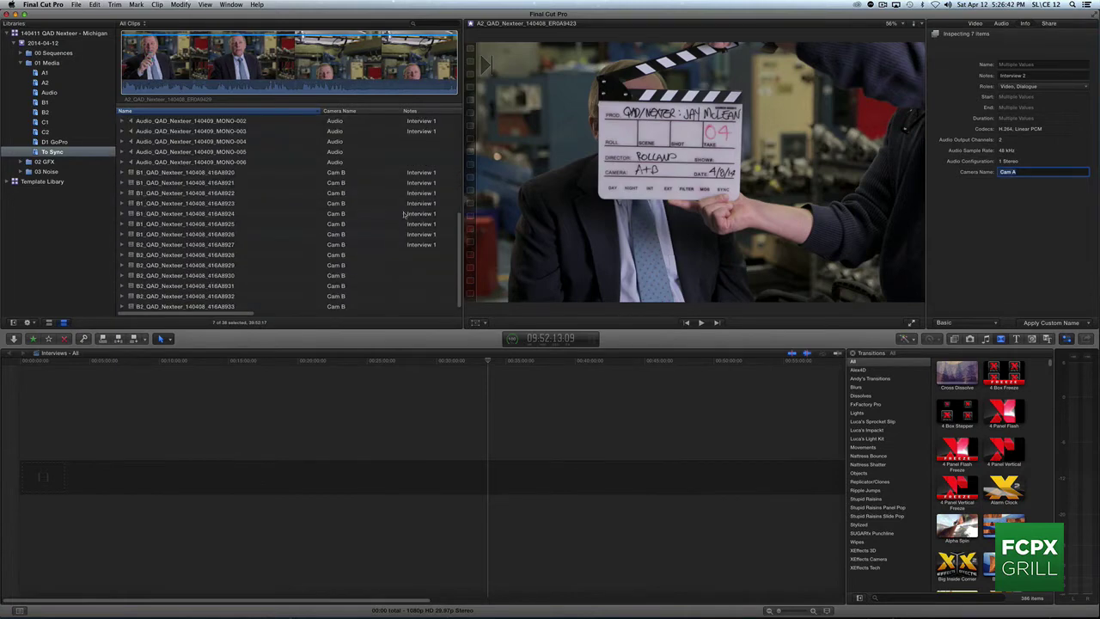
pyautogui.click(402, 141)
pyautogui.keyDown('shift'); pyautogui.click(421, 161); pyautogui.keyUp('shift')
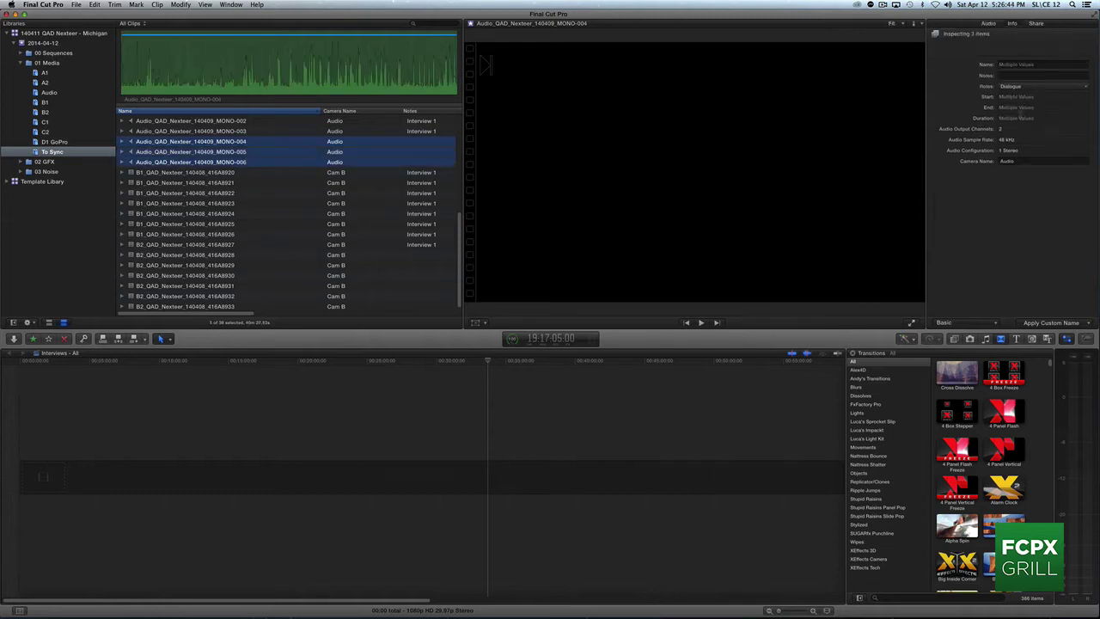
pyautogui.click(1054, 74)
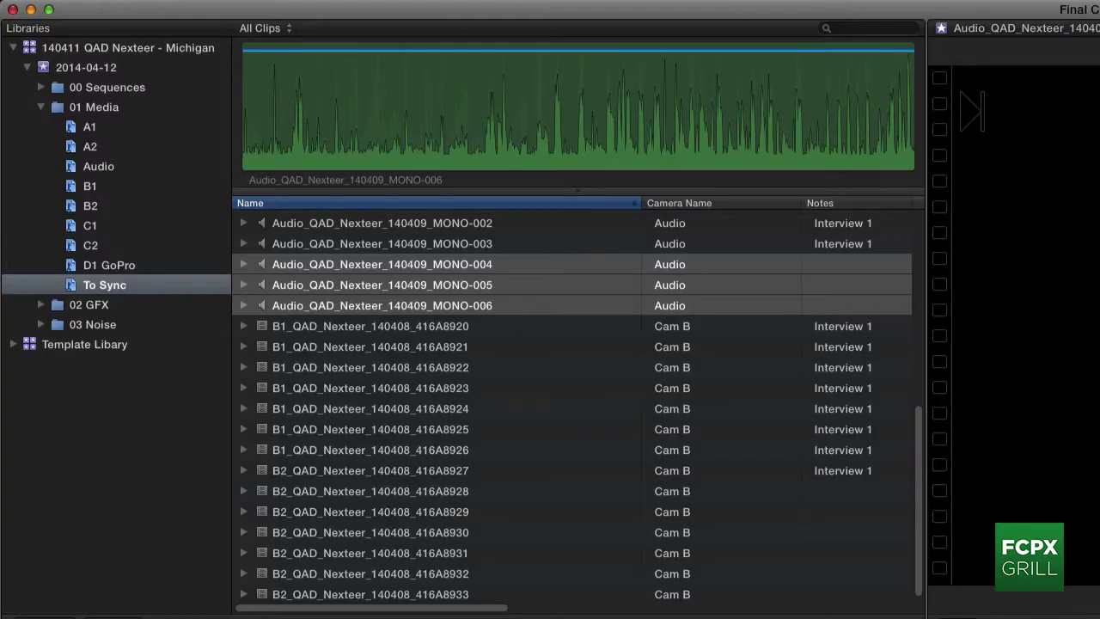
pyautogui.press('Return')
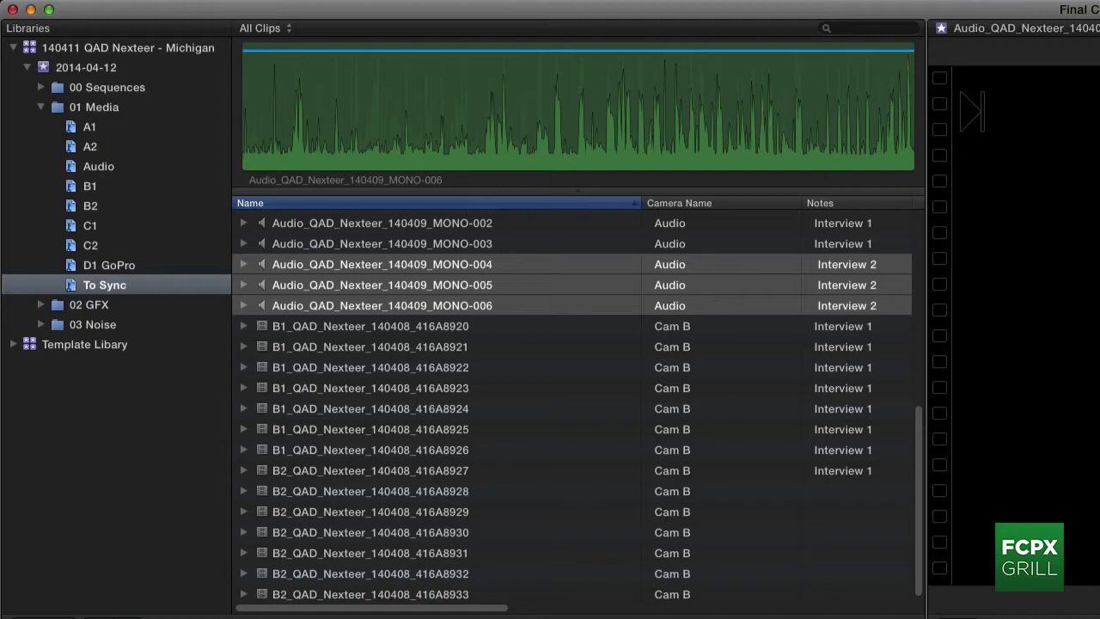
# - Add the note Interview 2 to B2 clips 416A8928 through 416A8933
pyautogui.click(773, 490)
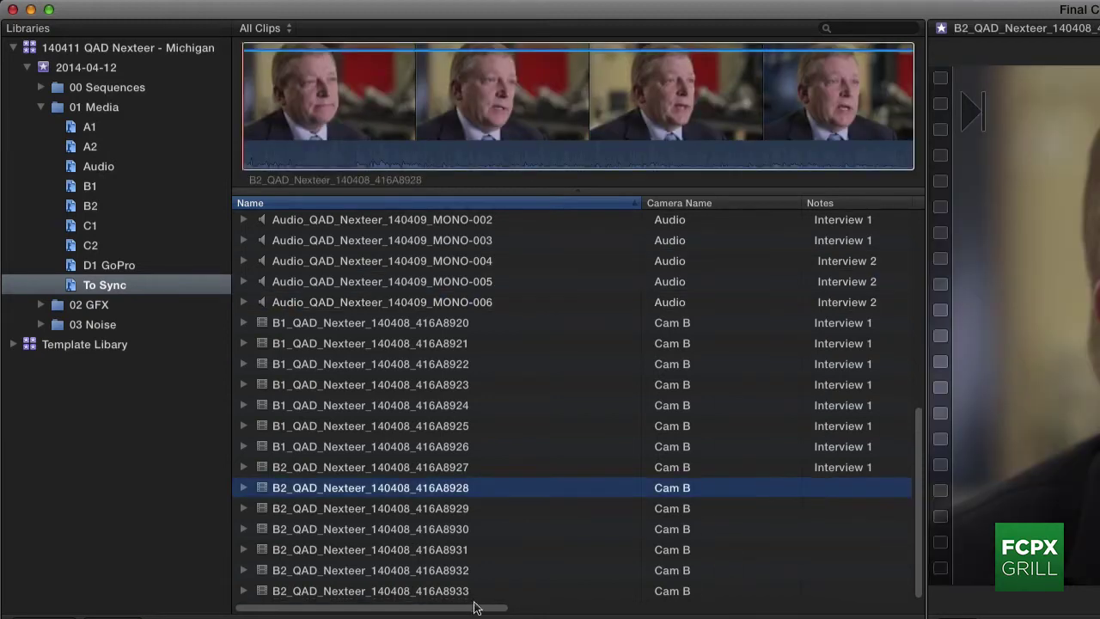
pyautogui.keyDown('shift'); pyautogui.click(498, 592); pyautogui.keyUp('shift')
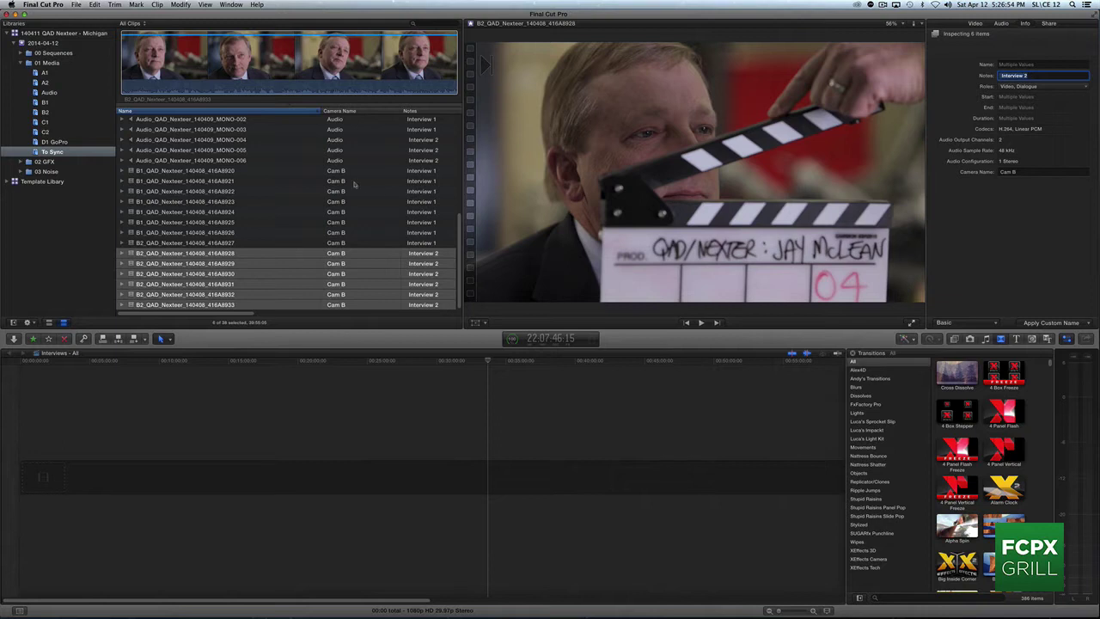
pyautogui.scroll(5, 731, 333)
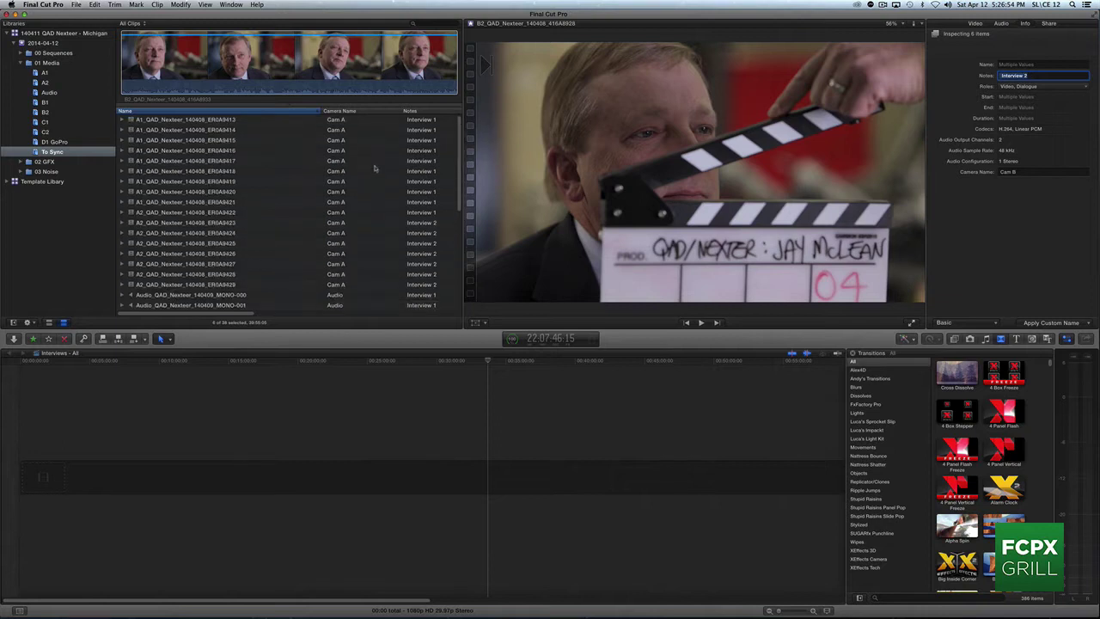
pyautogui.press('Return')
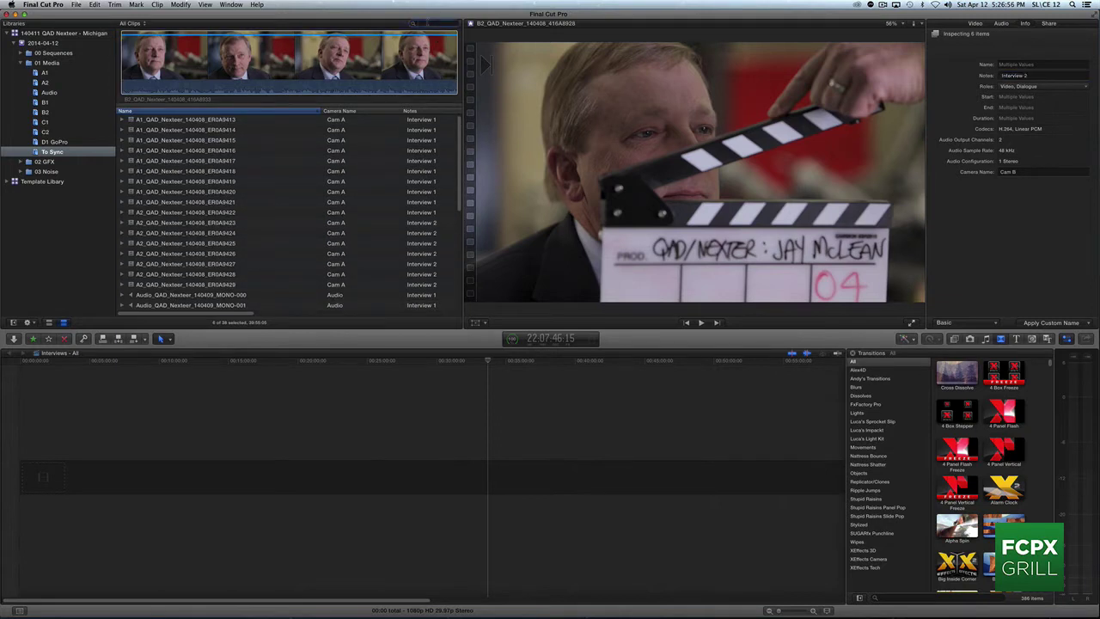
pyautogui.scroll(-5, 288, 210)
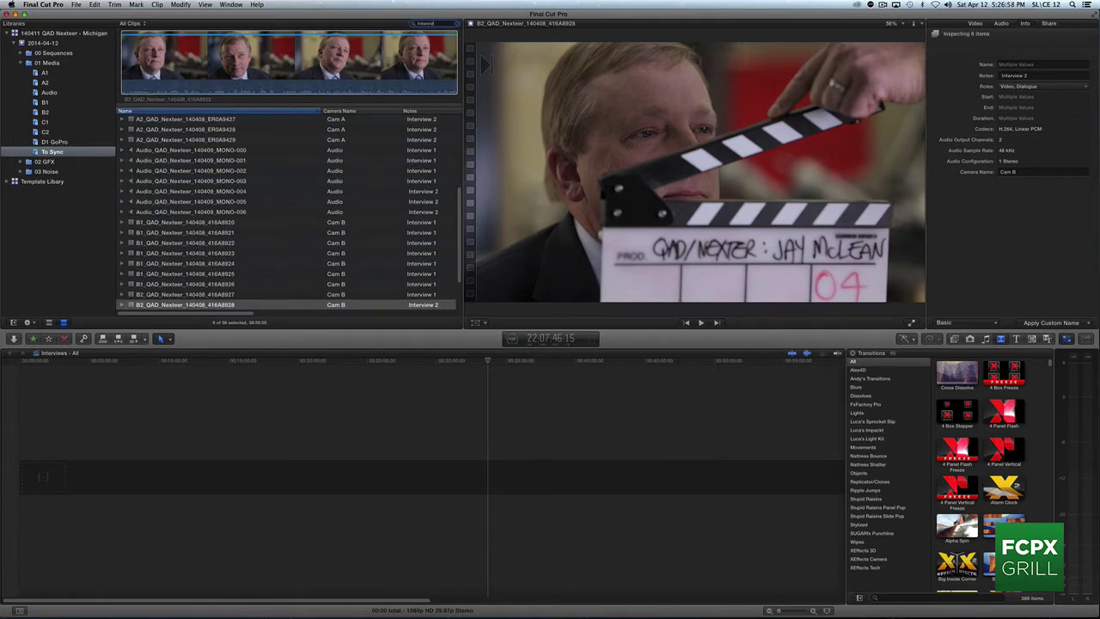
# - Select all the Interview 1 clips and start a new multicam clip syncing by audio
pyautogui.write('1')
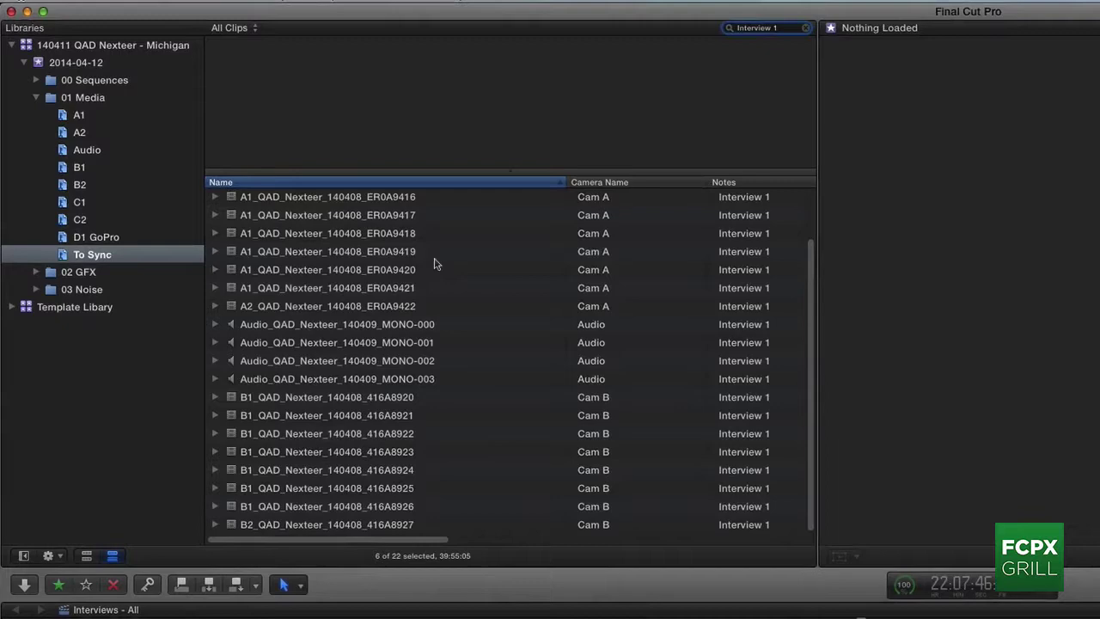
pyautogui.click(481, 355)
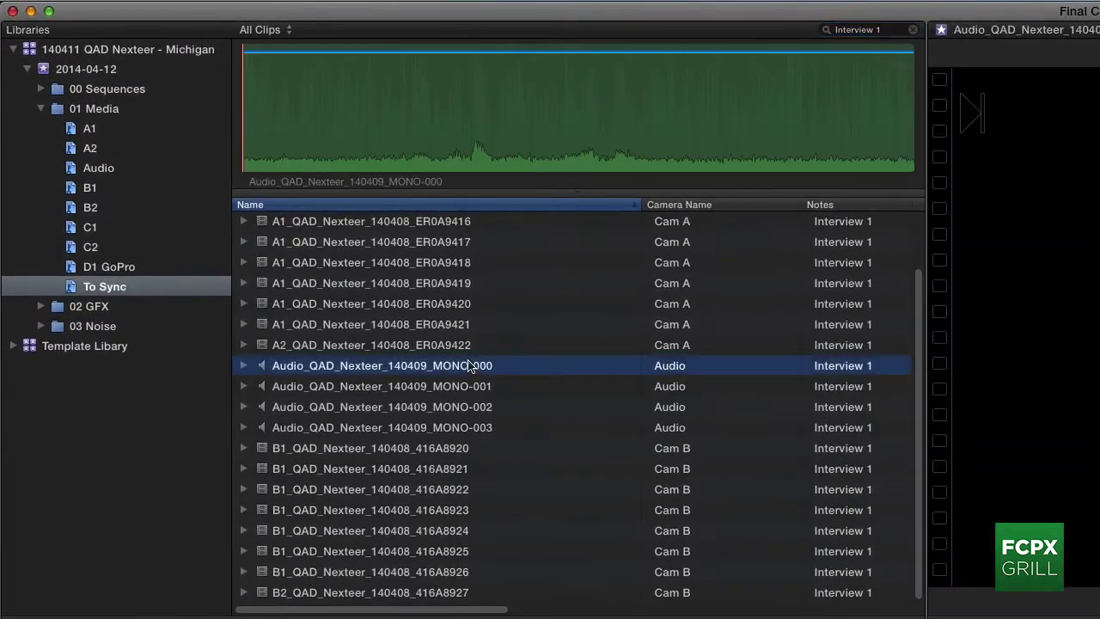
pyautogui.press('super+a')
pyautogui.rightClick(420, 303)
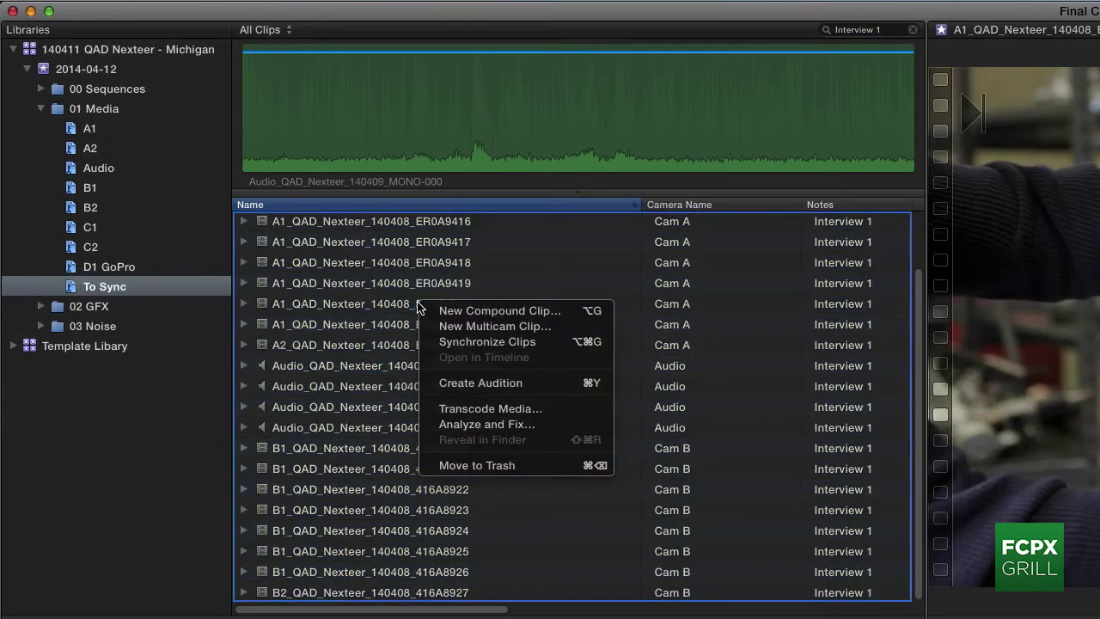
pyautogui.click(505, 326)
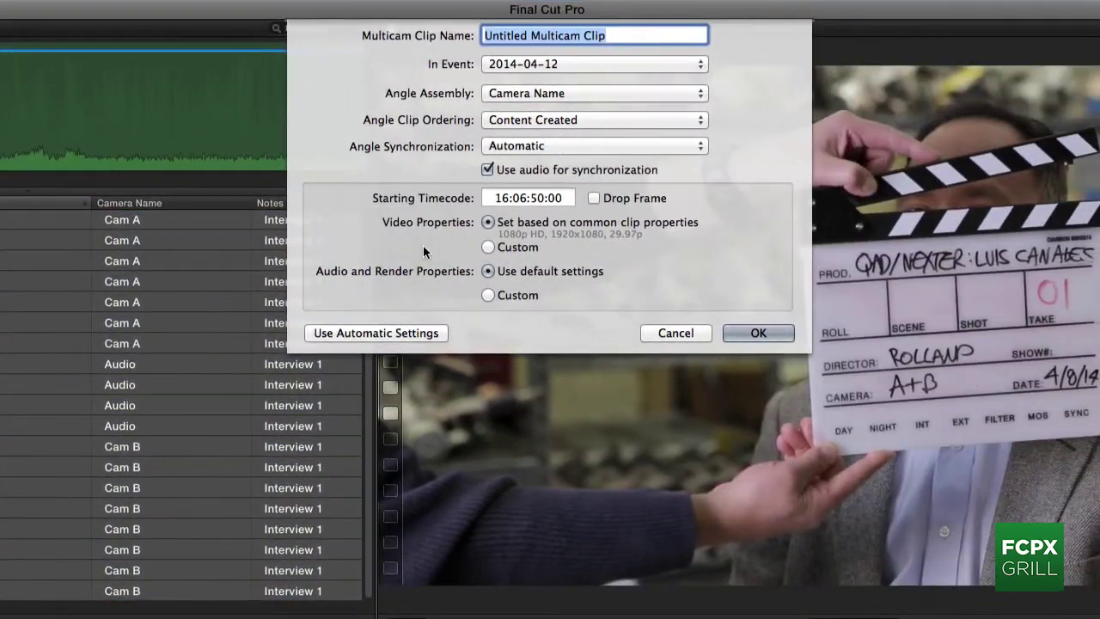
pyautogui.click(603, 334)
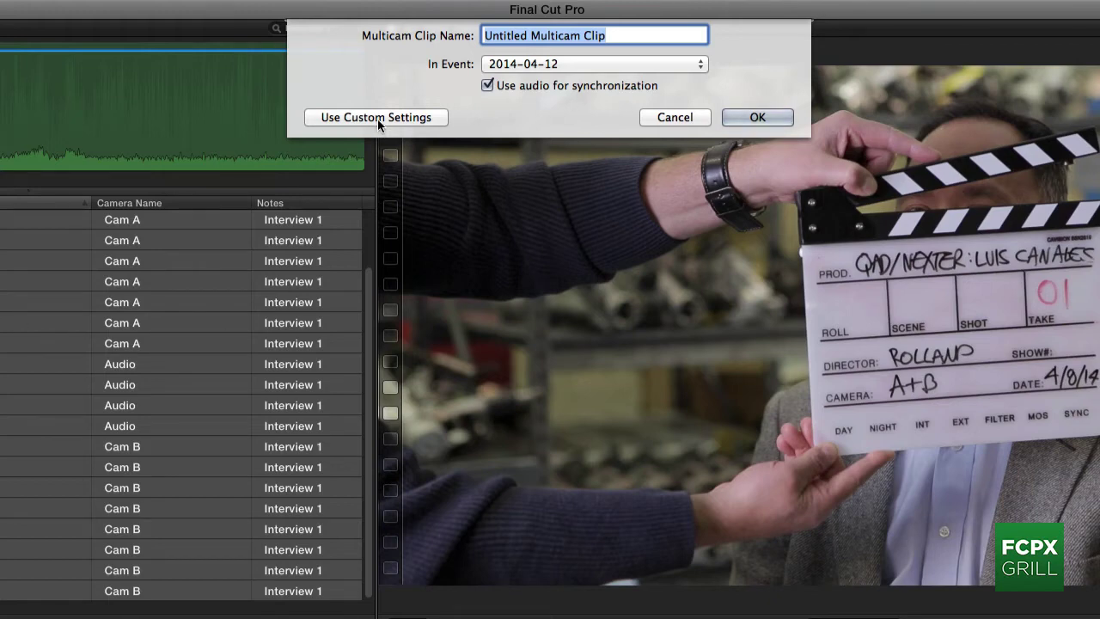
# - Use custom multicam settings with starting timecode 00:00:00:00 and name the clip Interview 1
pyautogui.click(404, 121)
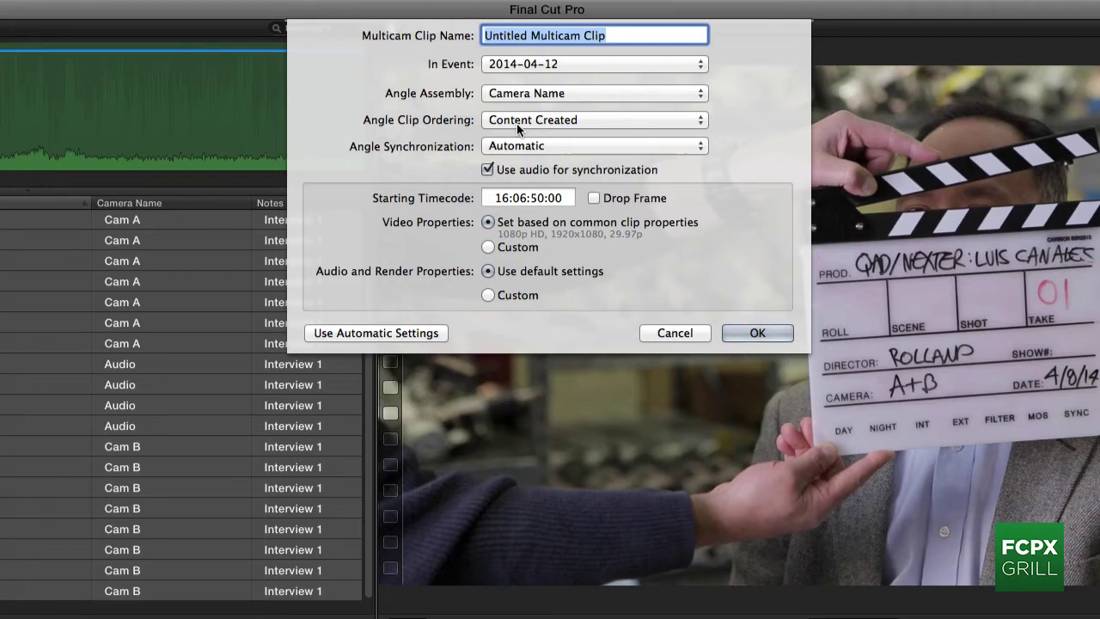
pyautogui.click(559, 199)
pyautogui.write('0')
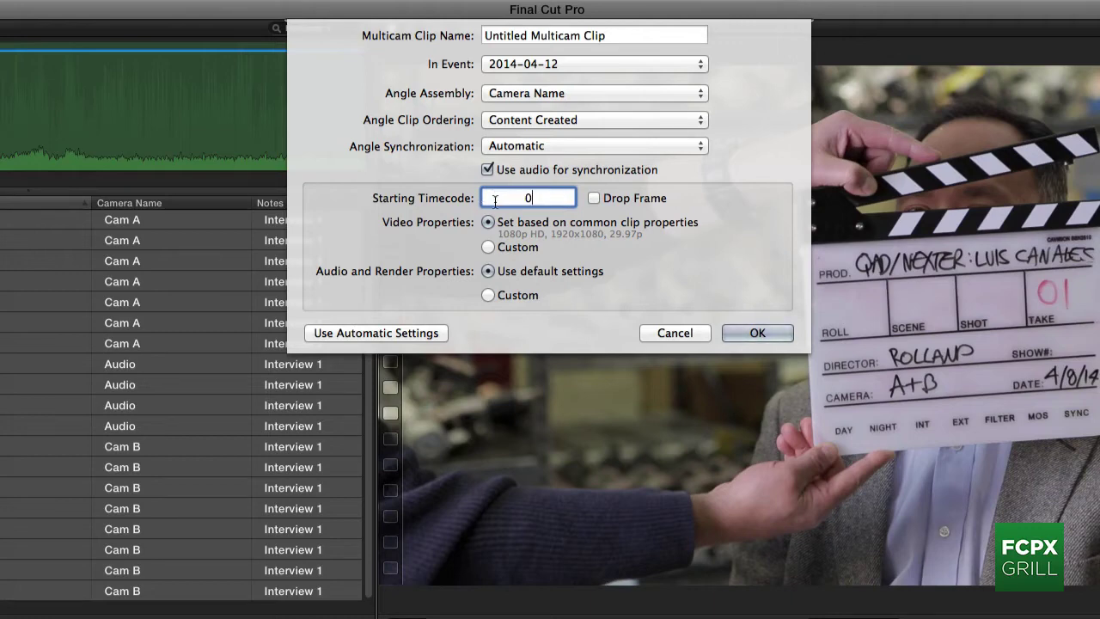
pyautogui.click(623, 36)
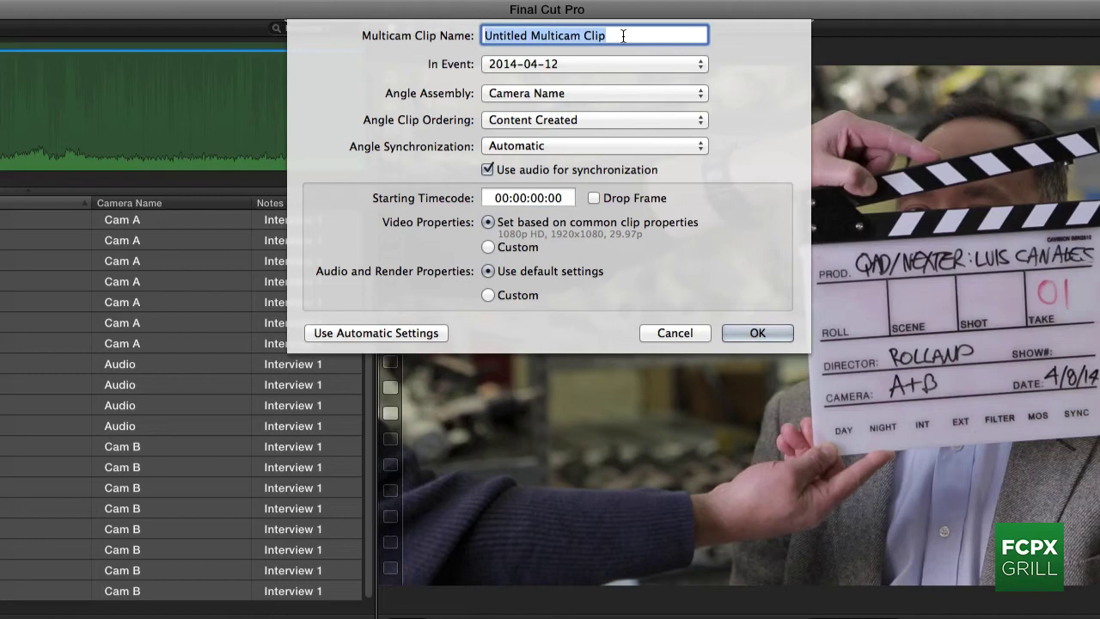
pyautogui.write('In')
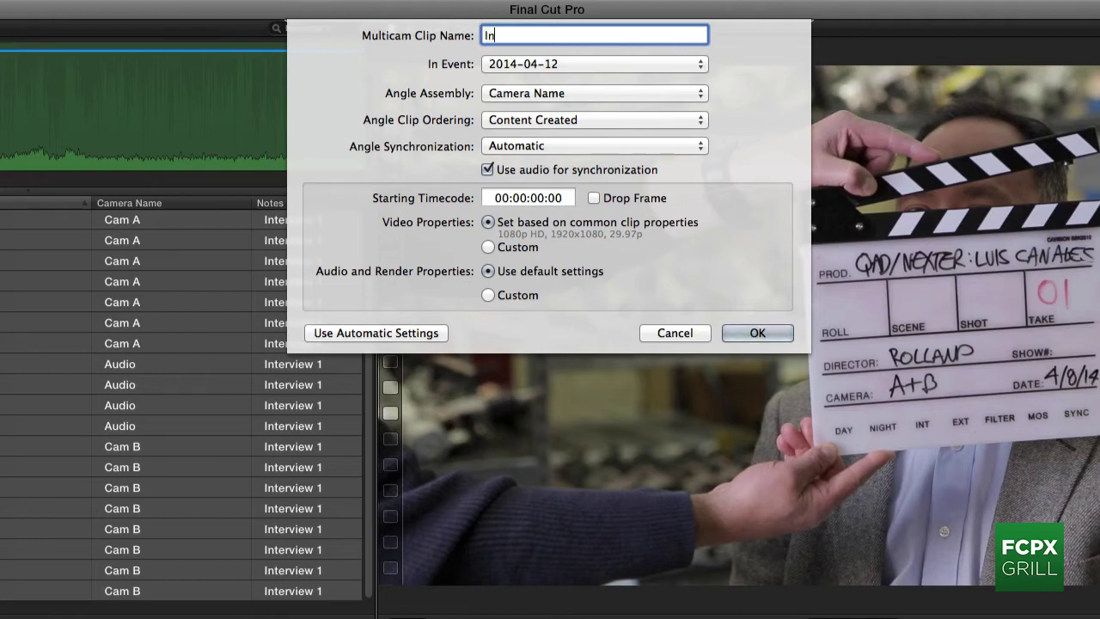
pyautogui.write('terview 1')
# - Build the synced multicam clip, then select Interview 1 in 00 Sequences' Multicam collection
pyautogui.click(754, 332)
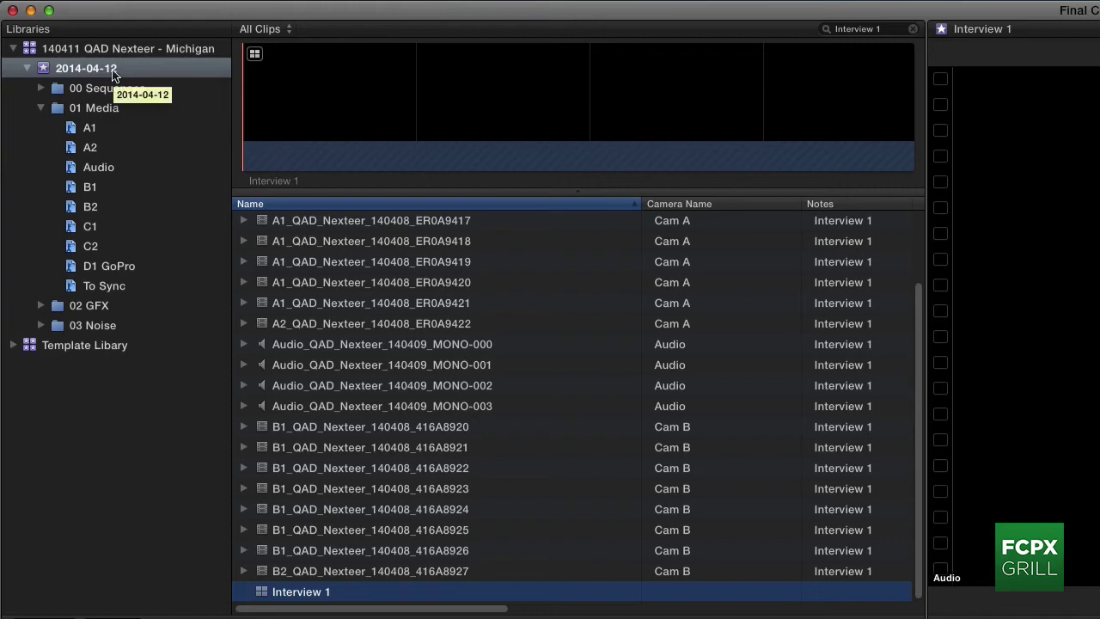
pyautogui.click(40, 89)
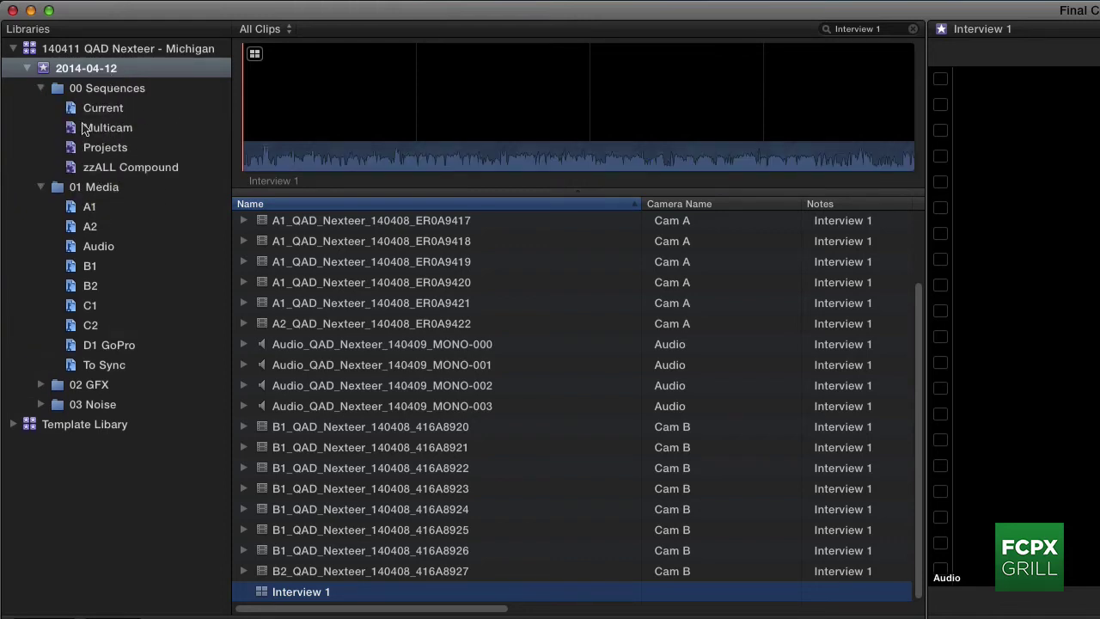
pyautogui.click(76, 131)
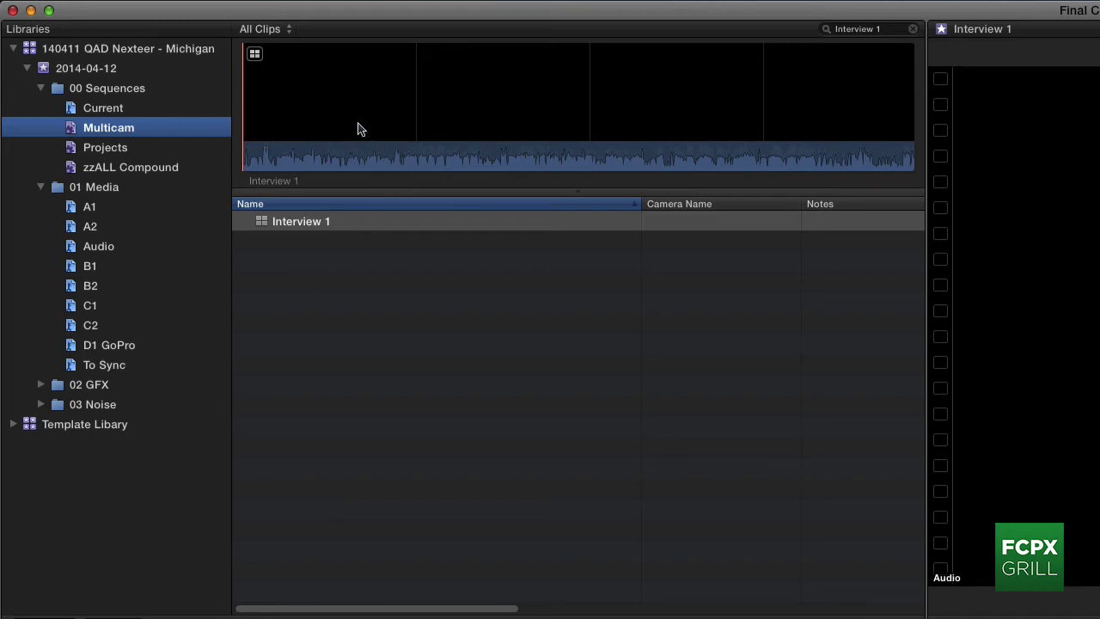
pyautogui.click(550, 108)
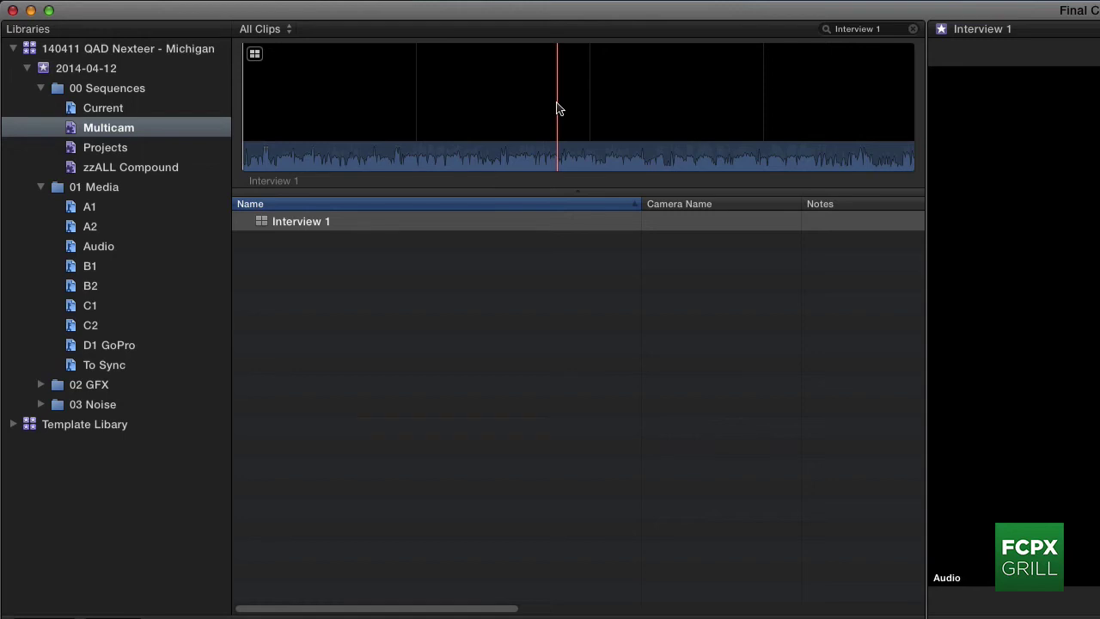
pyautogui.click(262, 225)
# - Open Interview 1 in the angle editor and move the Audio angle below Cam B
pyautogui.doubleClick(262, 225)
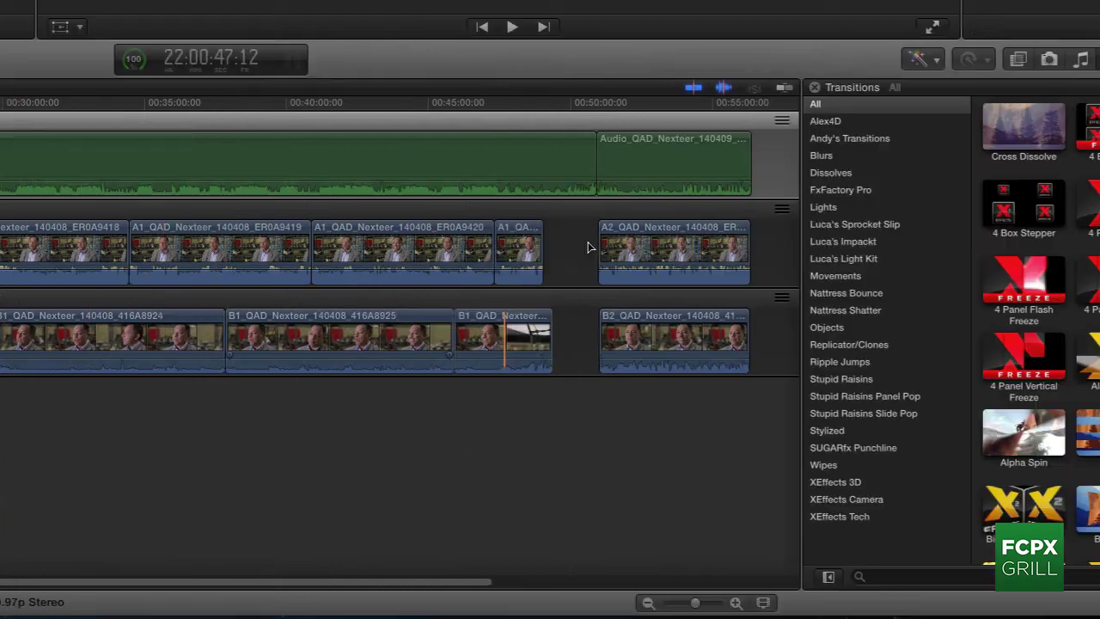
pyautogui.moveTo(781, 120); pyautogui.dragTo(771, 307)
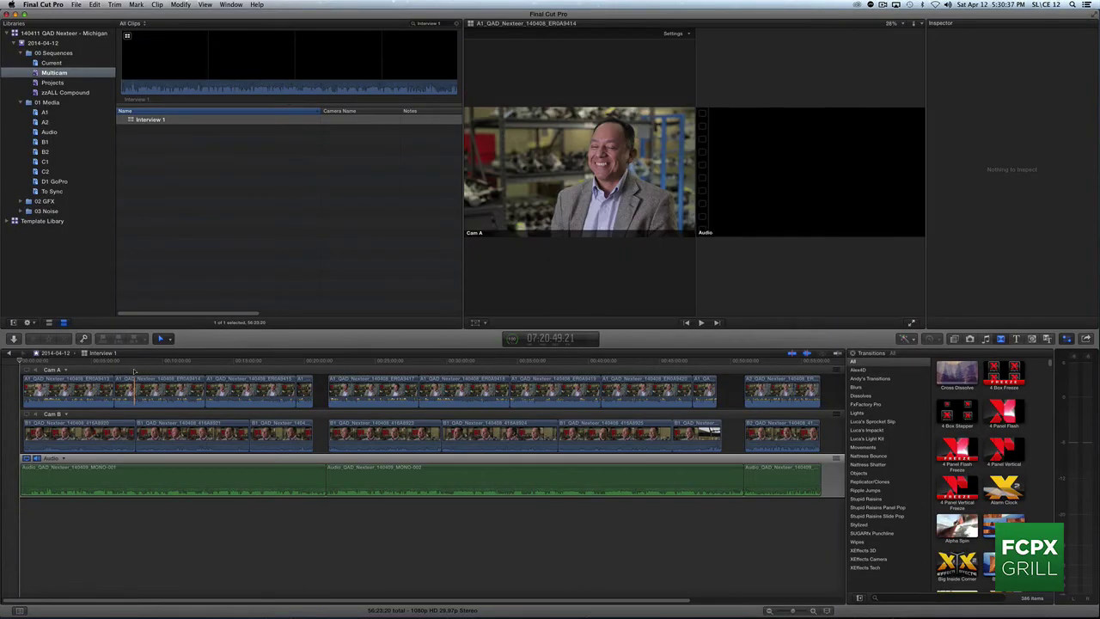
# - Show the Angle Viewer and play several sections of Interview 1 to confirm sync
pyautogui.press('super+shift+7')
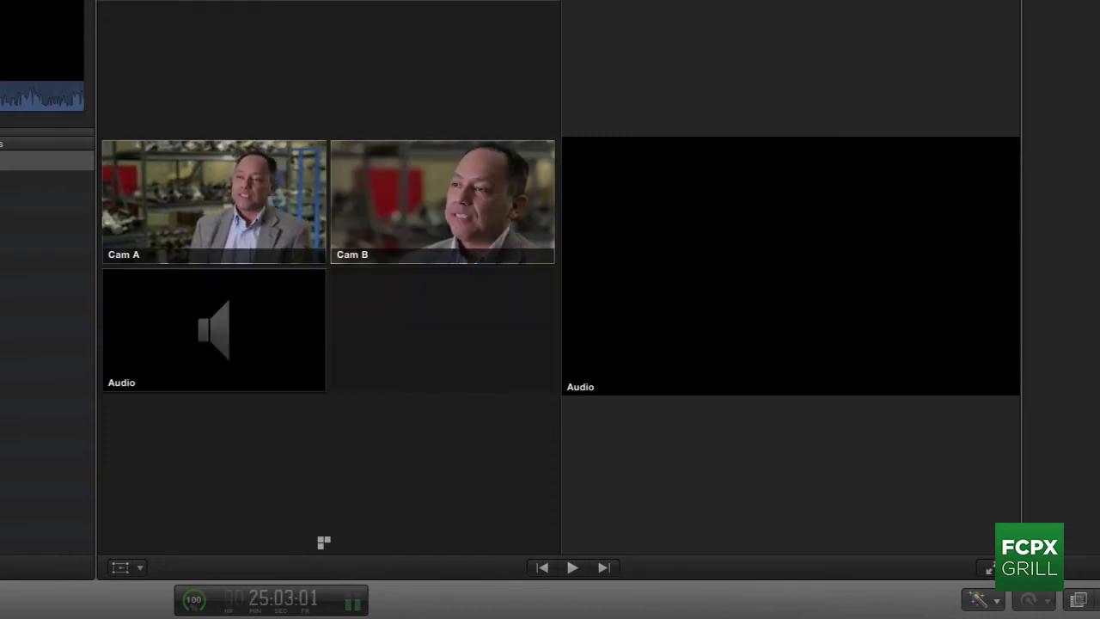
pyautogui.press('space')
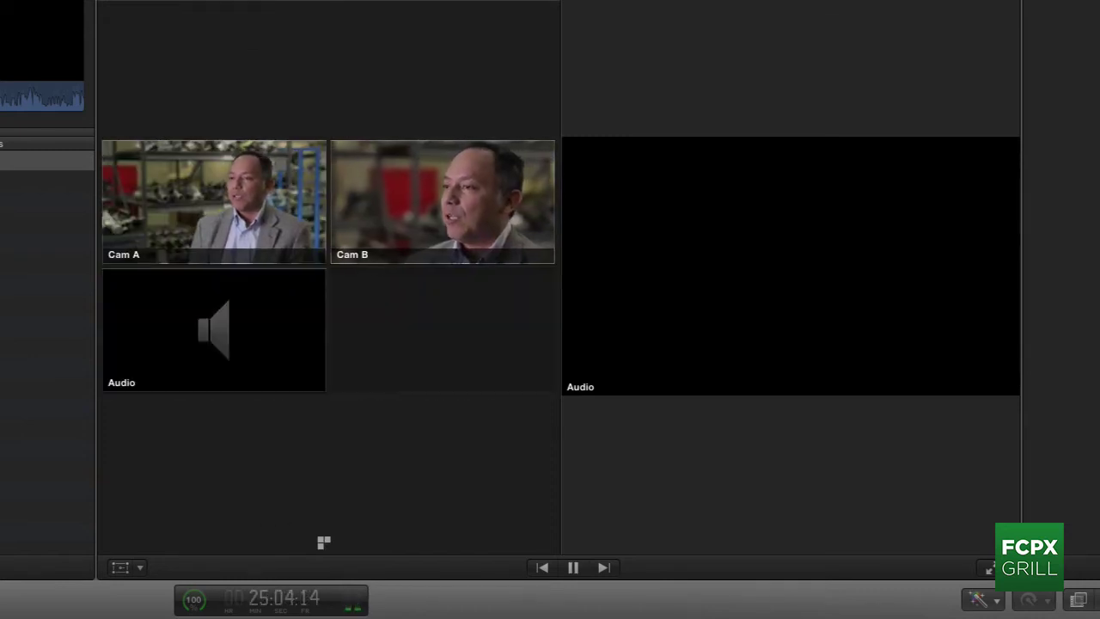
pyautogui.press('space')
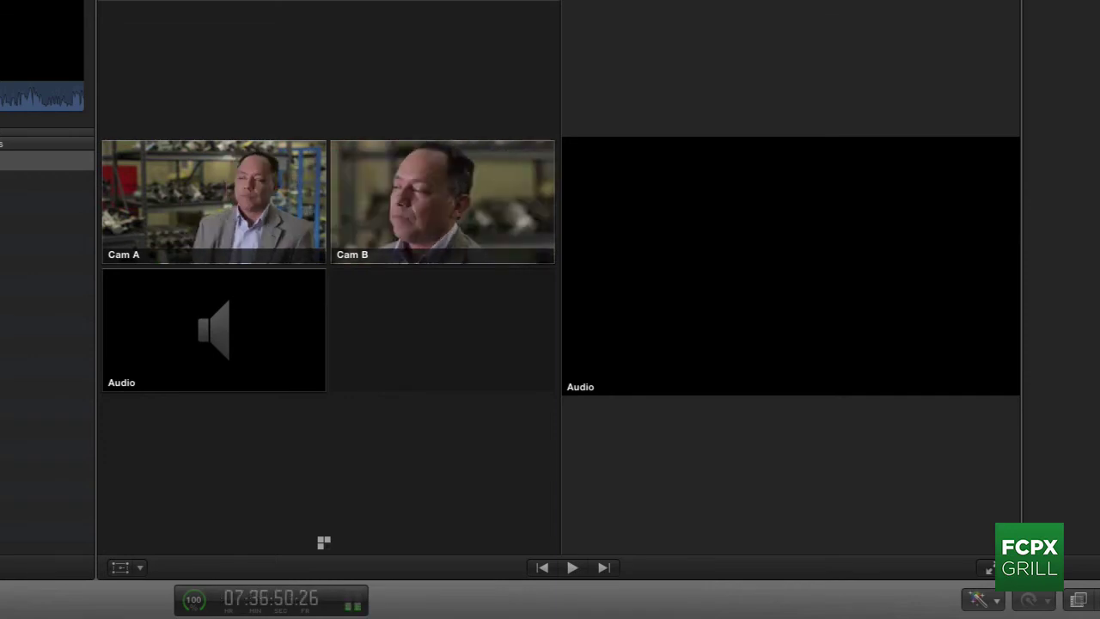
pyautogui.press('space')
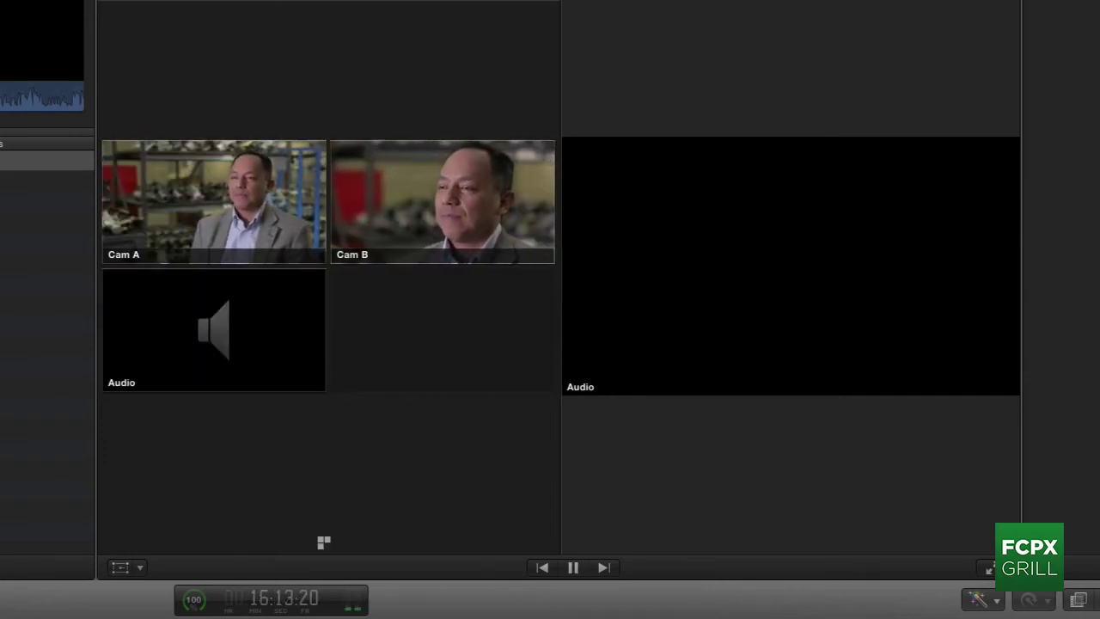
pyautogui.press('space')
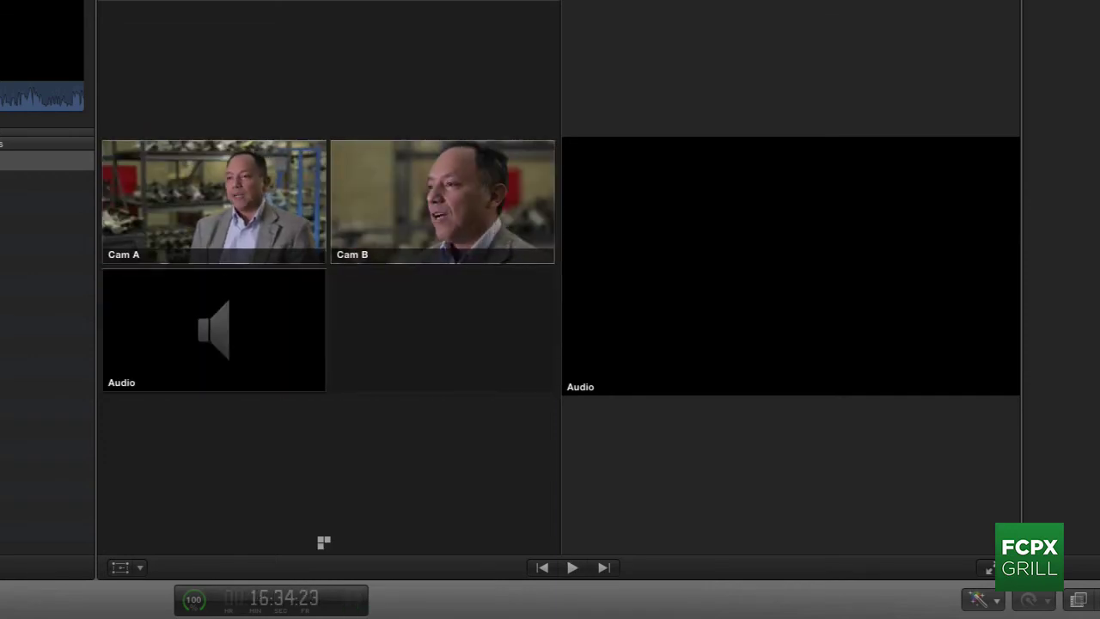
pyautogui.press('space')
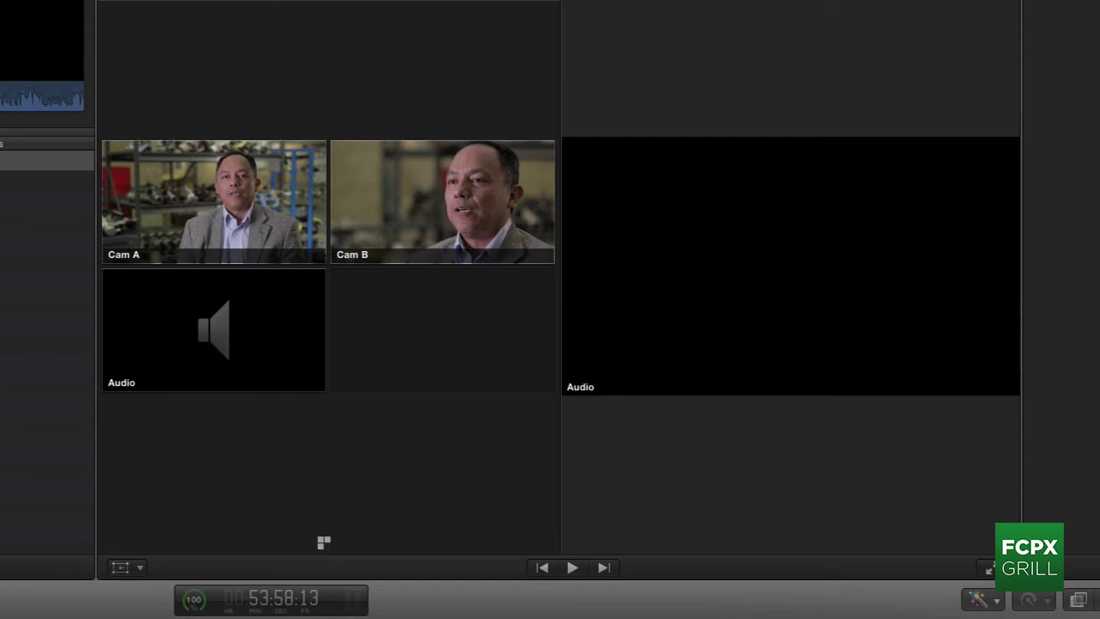
pyautogui.press('space')
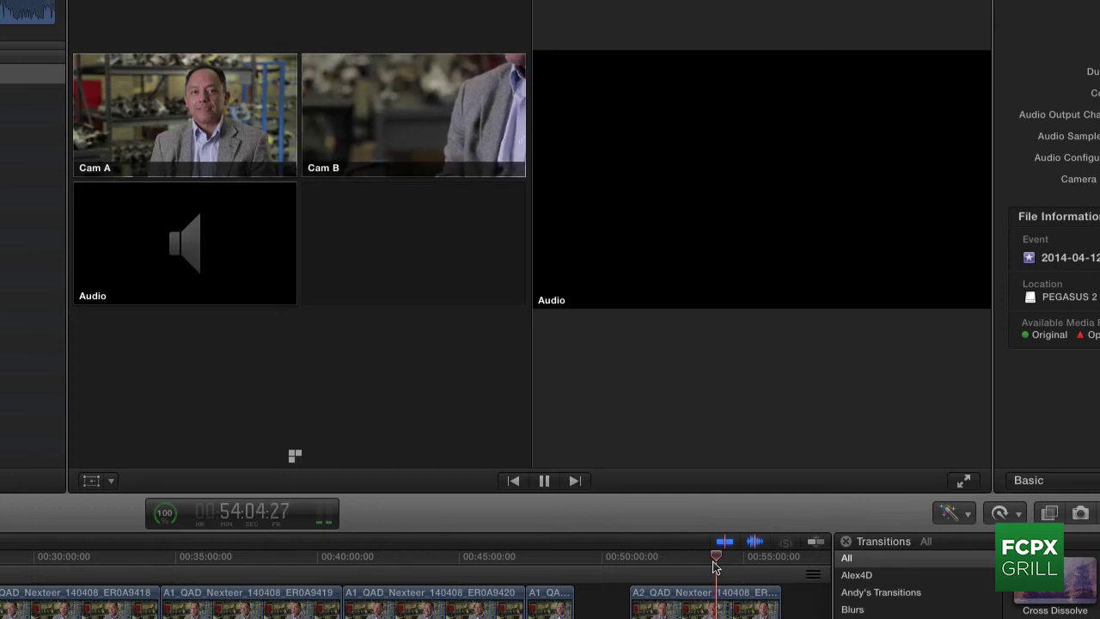
# - Stop playback and make Cam A the monitoring angle in the angle editor
pyautogui.press('space')
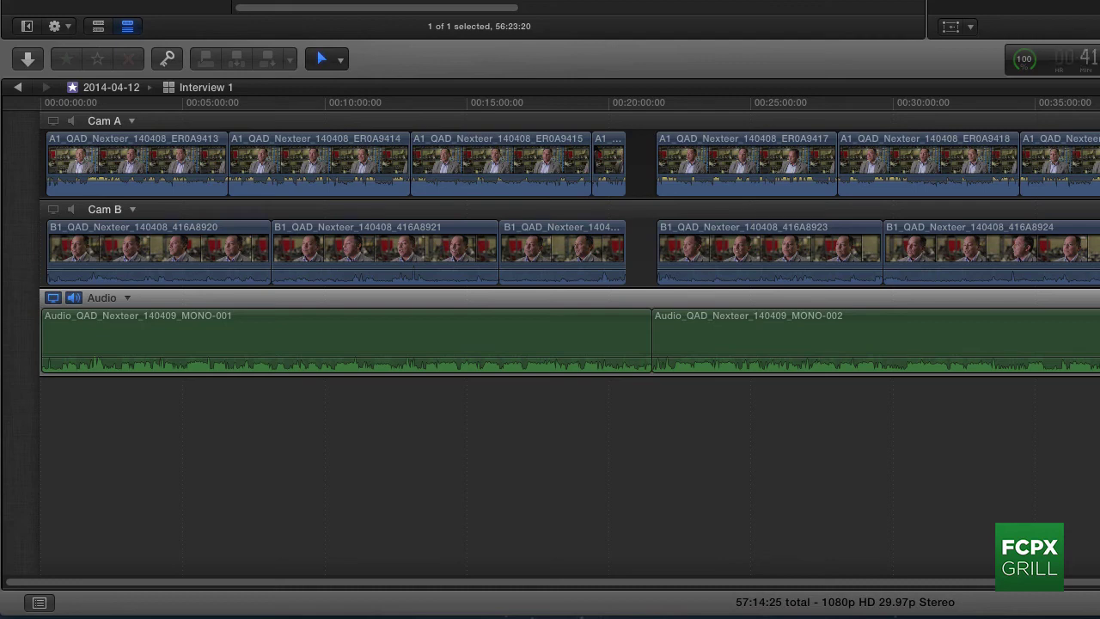
pyautogui.click(132, 122)
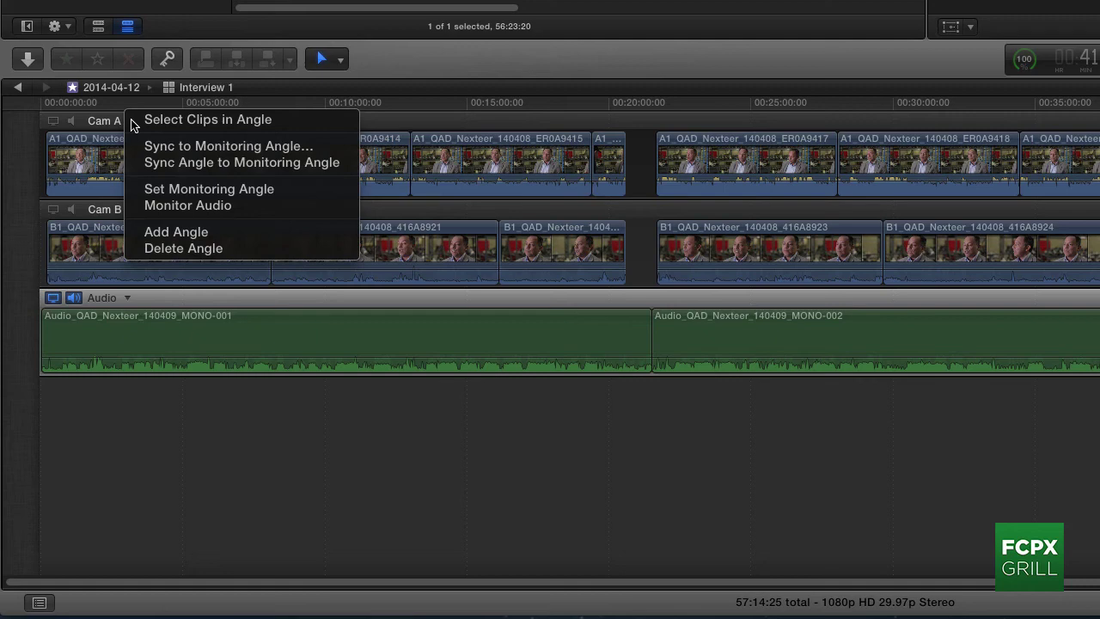
pyautogui.click(204, 191)
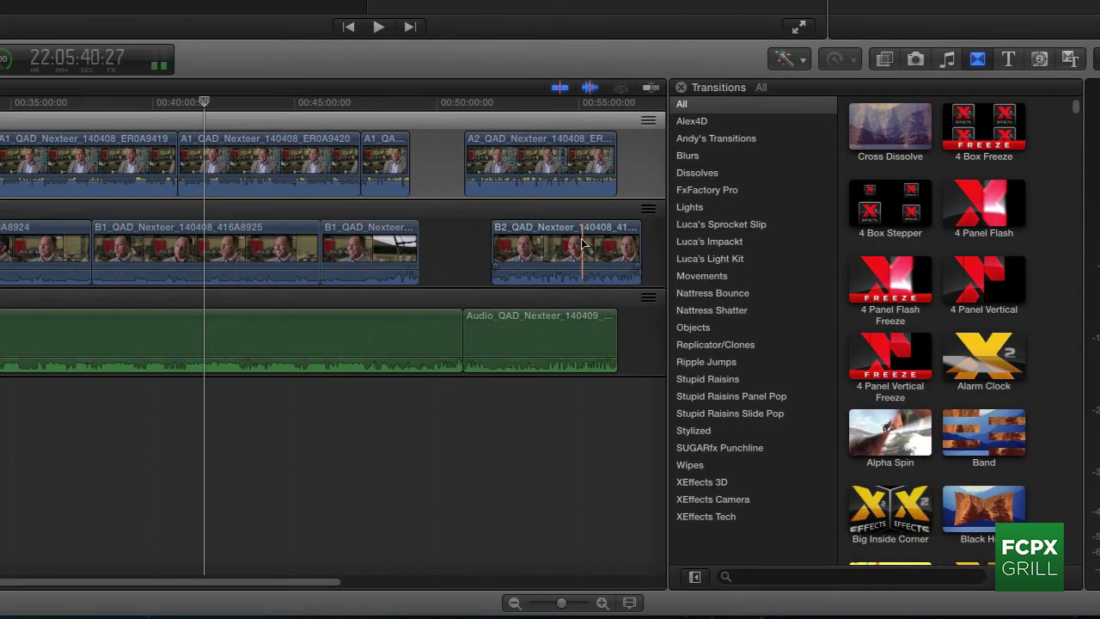
# - Sync the selected Cam B clip to the Cam A monitoring angle
pyautogui.click(582, 245)
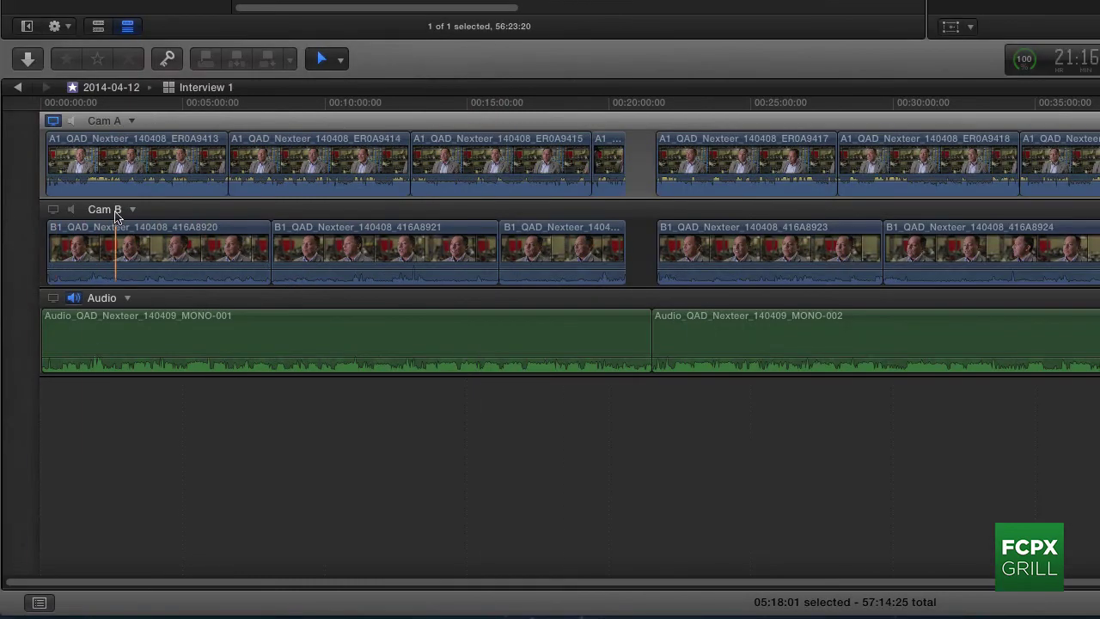
pyautogui.rightClick(132, 212)
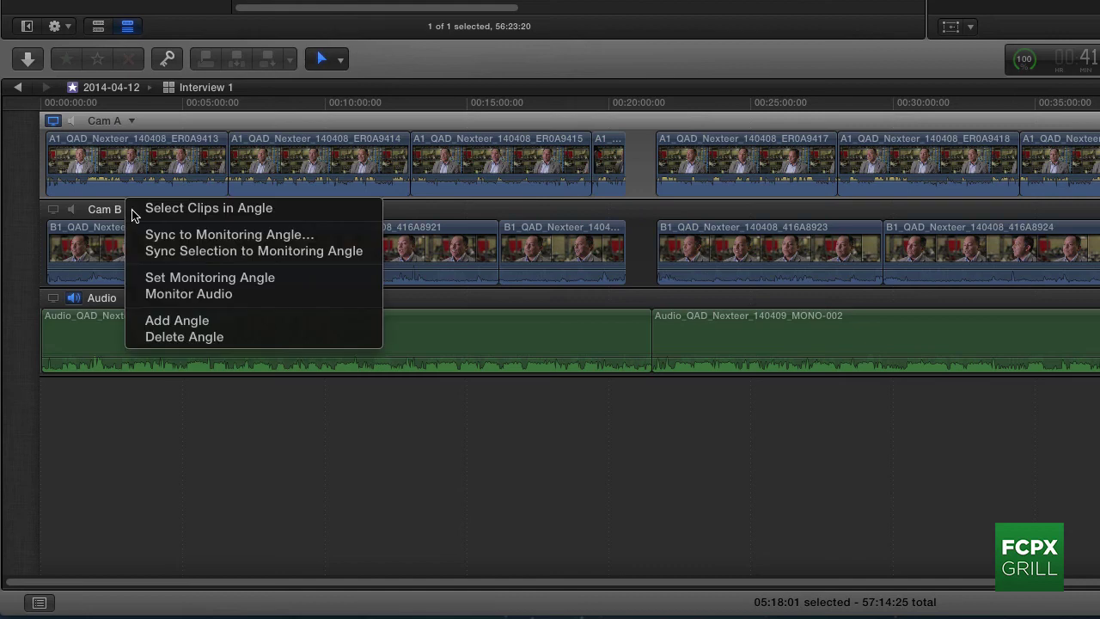
pyautogui.click(177, 252)
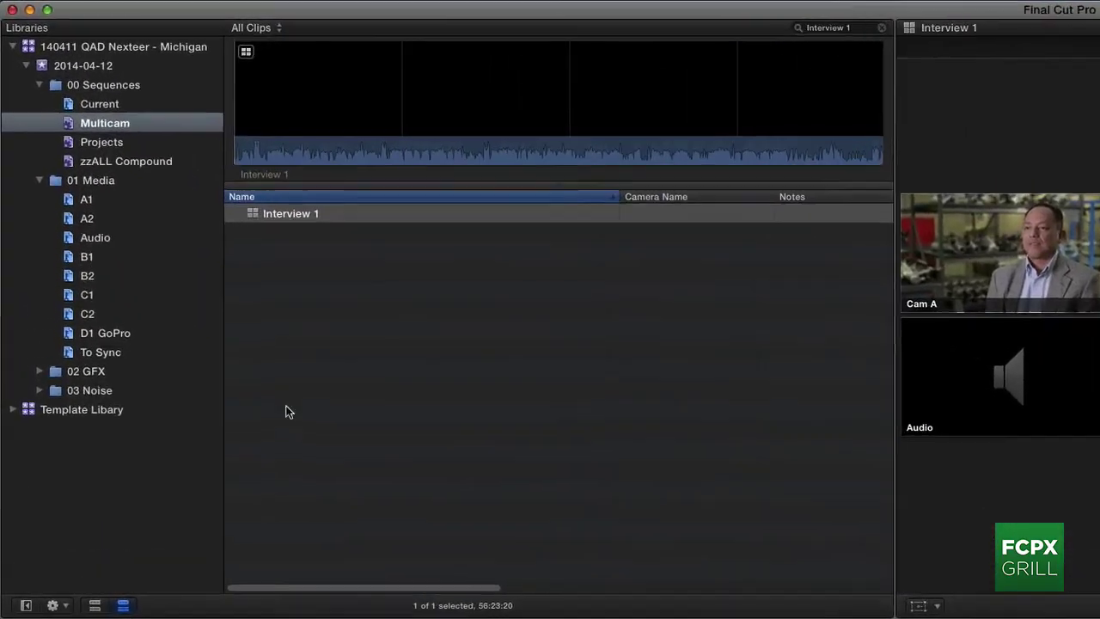
pyautogui.click(265, 222)
pyautogui.press('Return')
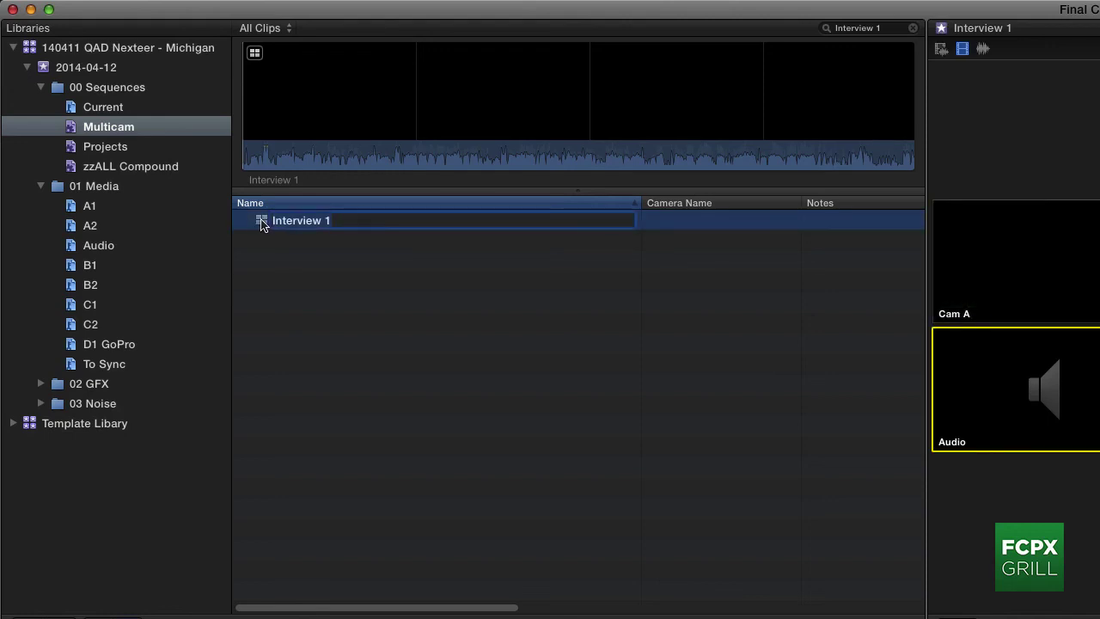
pyautogui.press('Return')
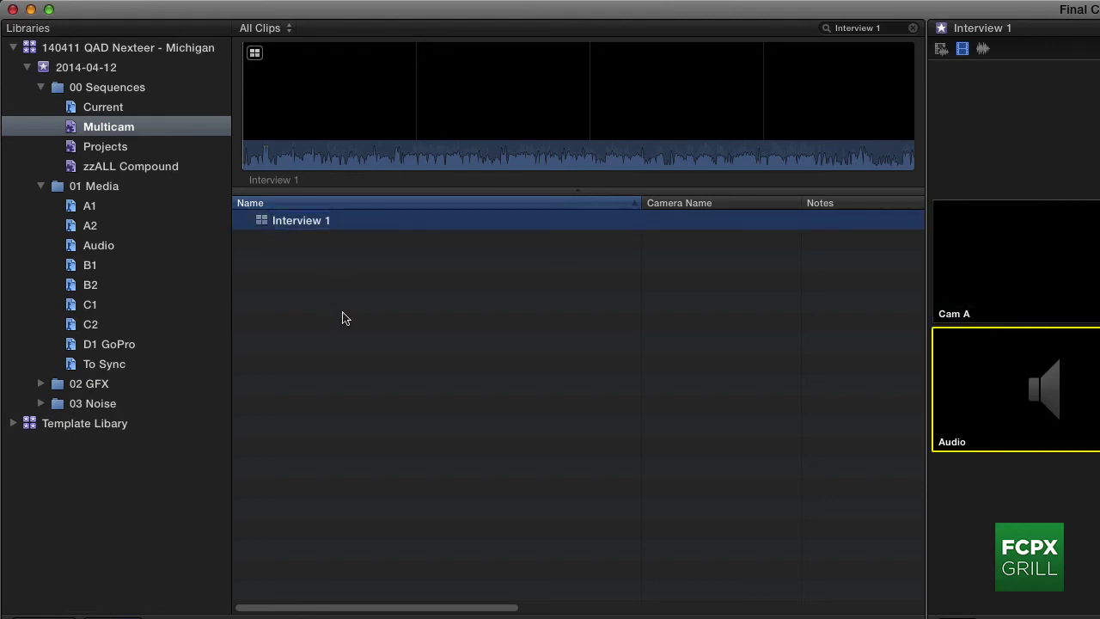